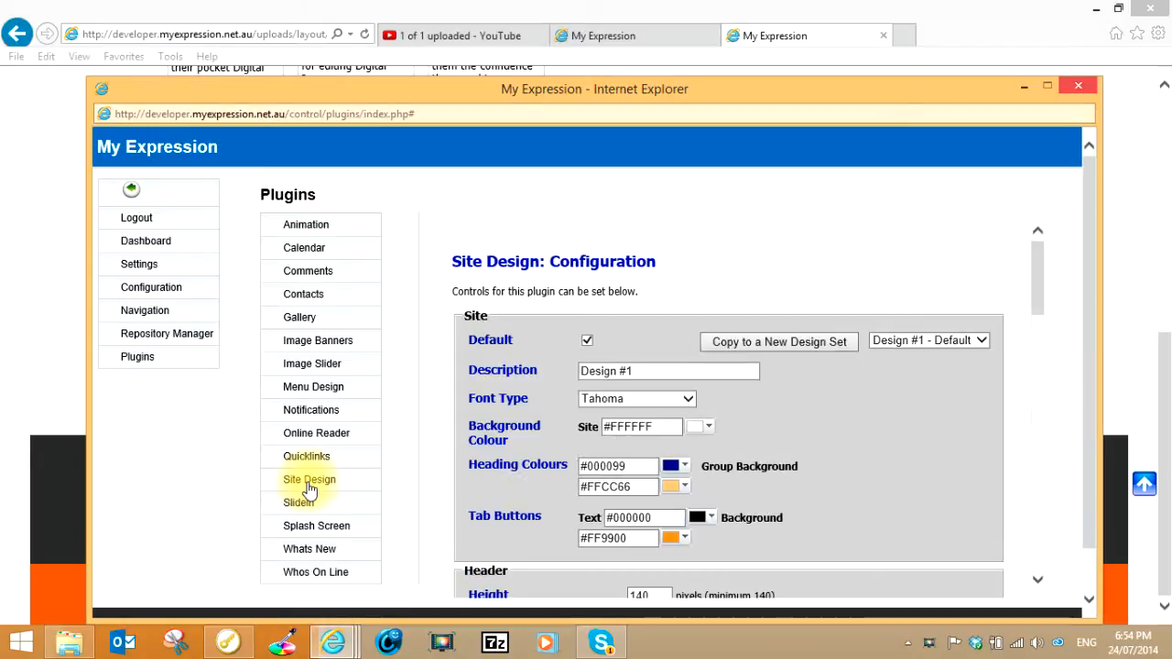
- Look through the design sets available in the Site section of the Site Design configuration
{"action": "mouse_move", "coordinate": [1032, 259]}
{"action": "left_mouse_down"}
{"action": "mouse_move", "coordinate": [1039, 575]}
{"action": "mouse_move", "coordinate": [1024, 256]}
{"action": "mouse_move", "coordinate": [1024, 271]}
{"action": "left_mouse_up"}
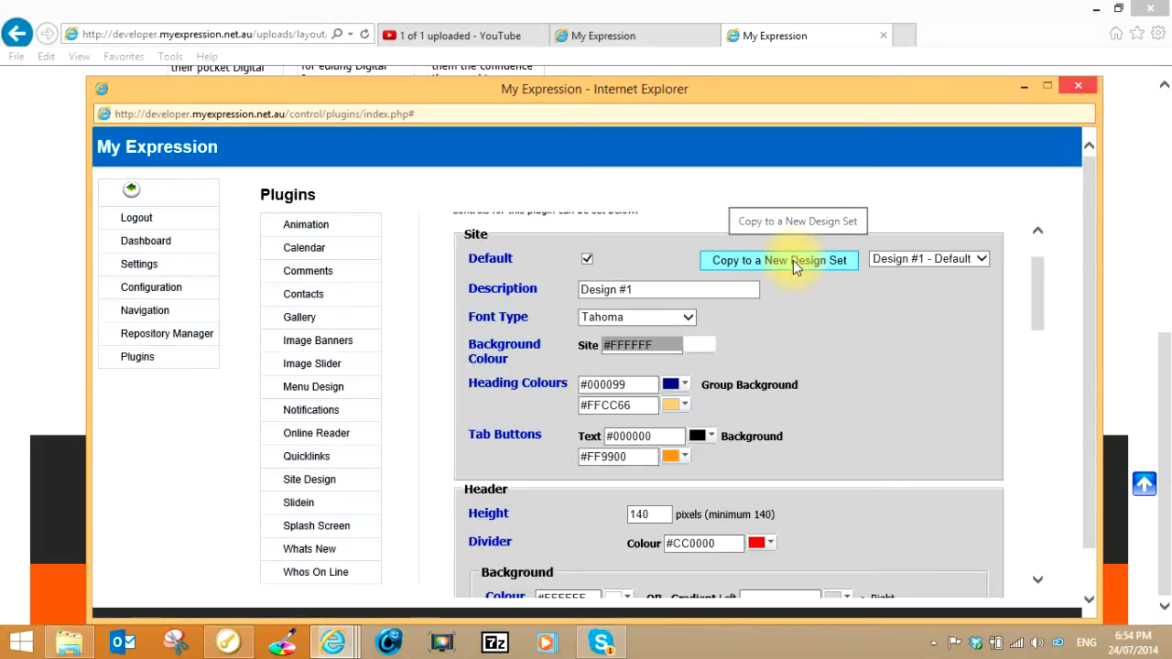
{"action": "left_click", "coordinate": [982, 261]}
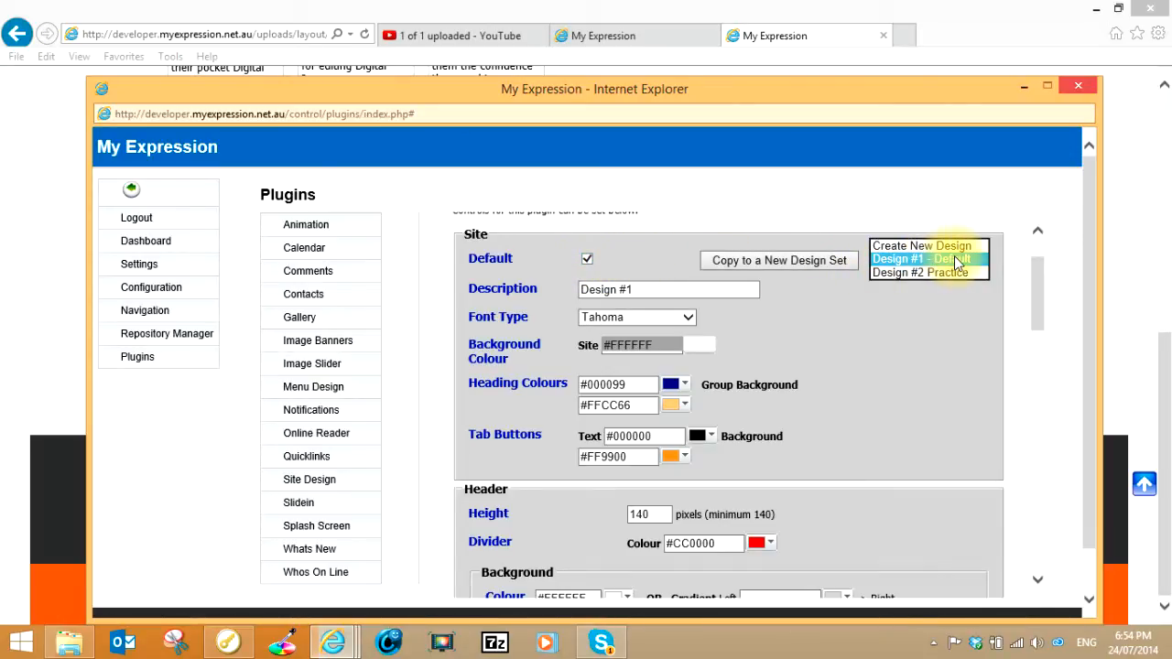
{"action": "left_click", "coordinate": [937, 317]}
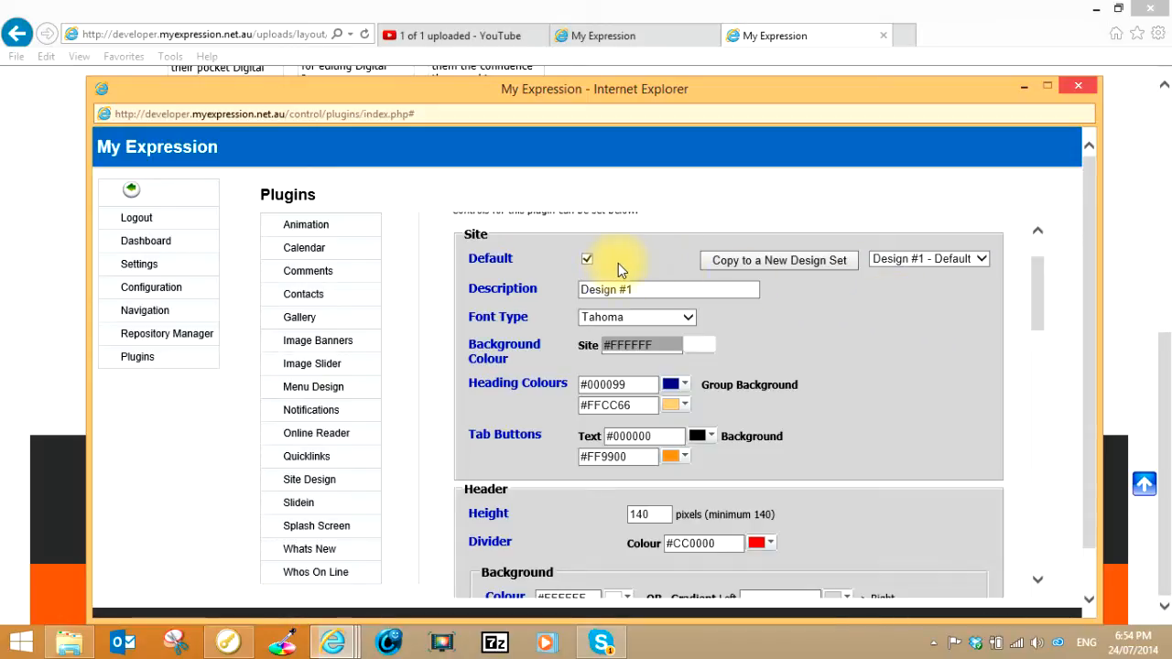
- Examine the Site section's description text and the font type choices
{"action": "left_click", "coordinate": [652, 289]}
{"action": "left_click_drag", "start_coordinate": [649, 288], "coordinate": [582, 291]}
{"action": "left_click", "coordinate": [667, 290]}
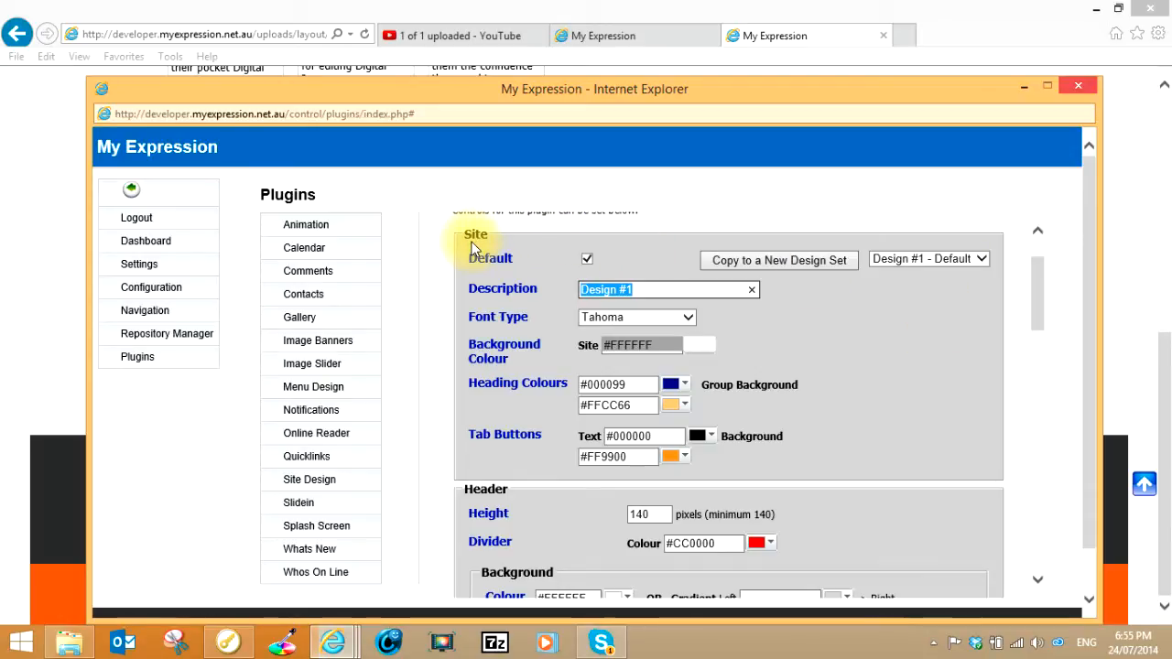
{"action": "left_click_drag", "start_coordinate": [465, 235], "coordinate": [492, 237]}
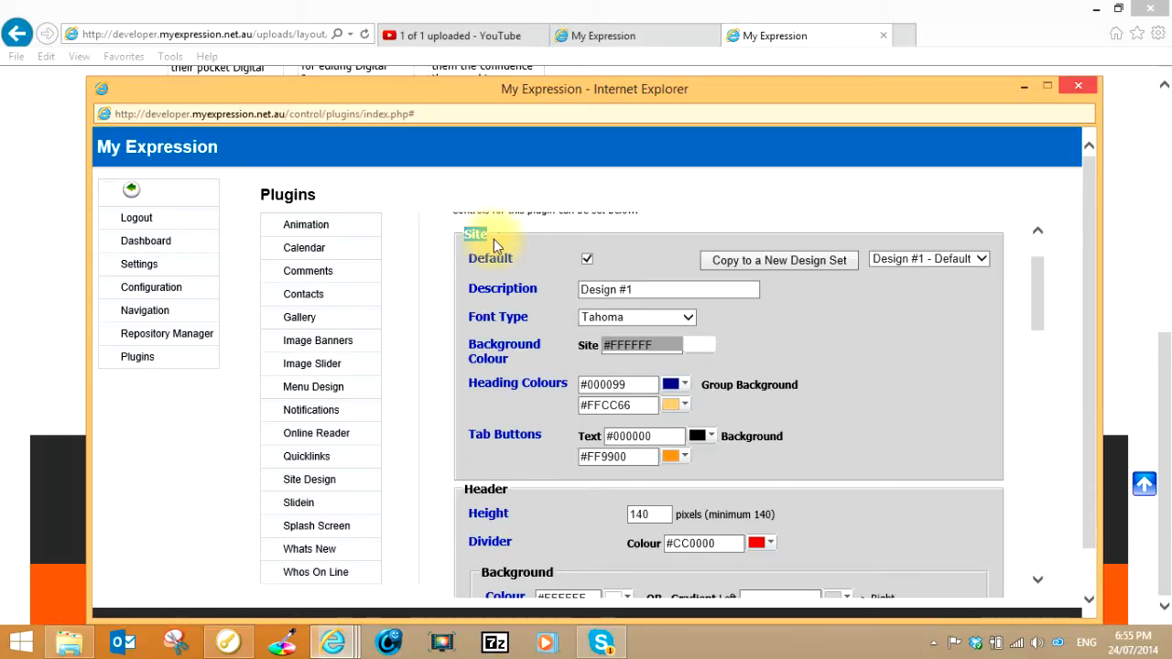
{"action": "left_click", "coordinate": [935, 334]}
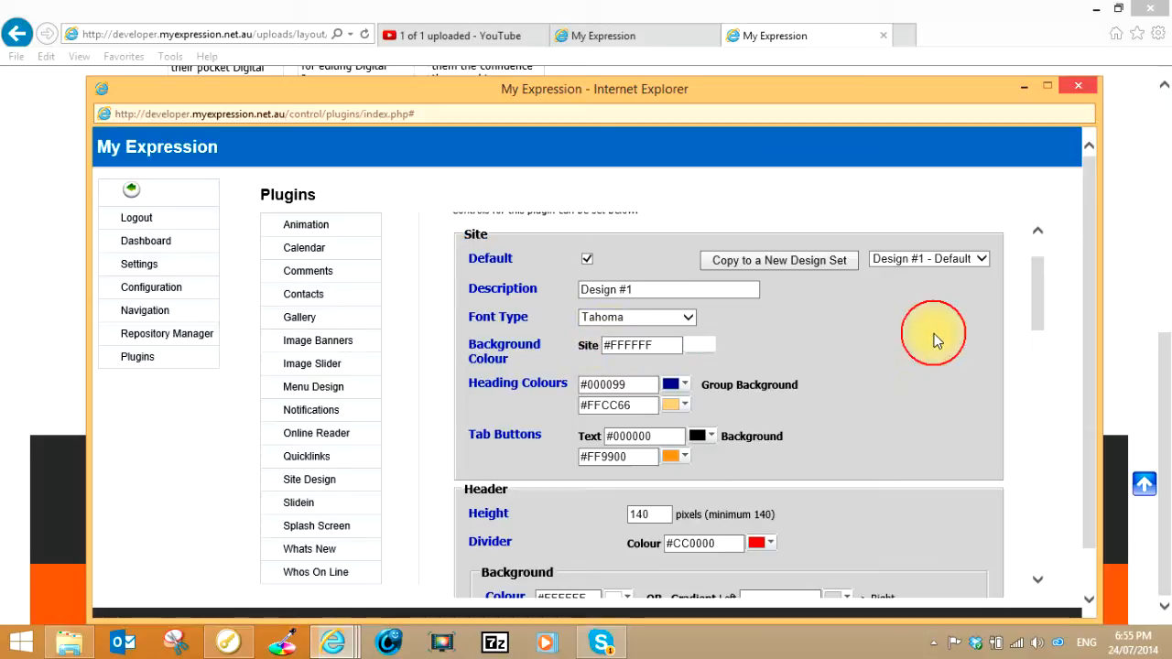
{"action": "left_click", "coordinate": [687, 319]}
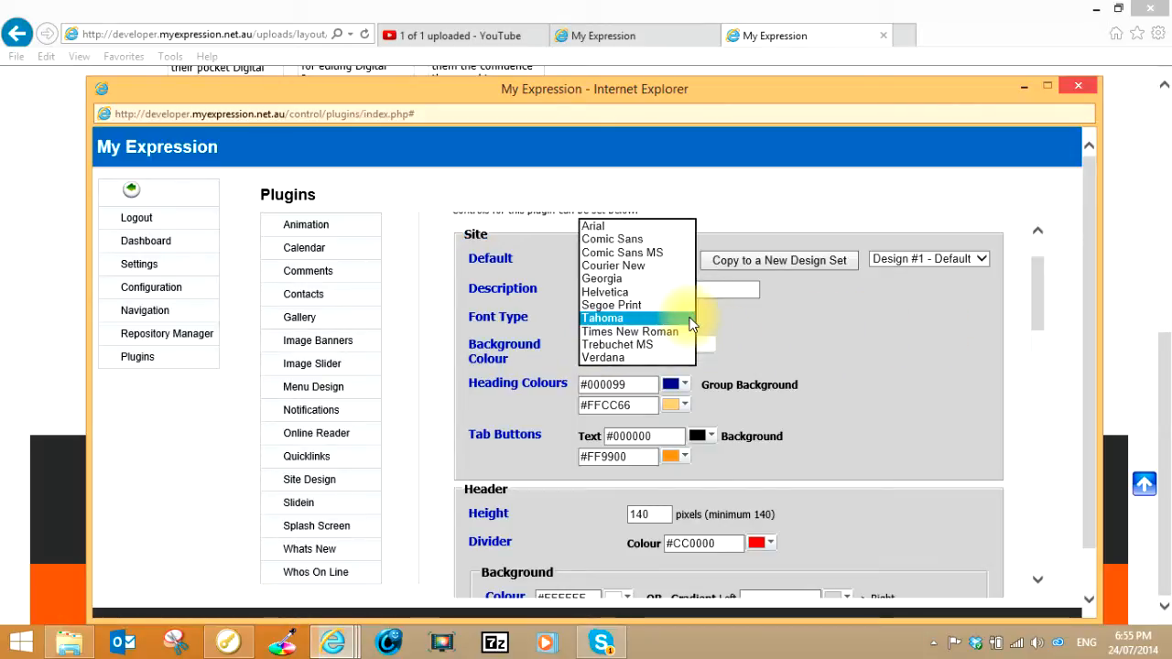
{"action": "left_click", "coordinate": [756, 317]}
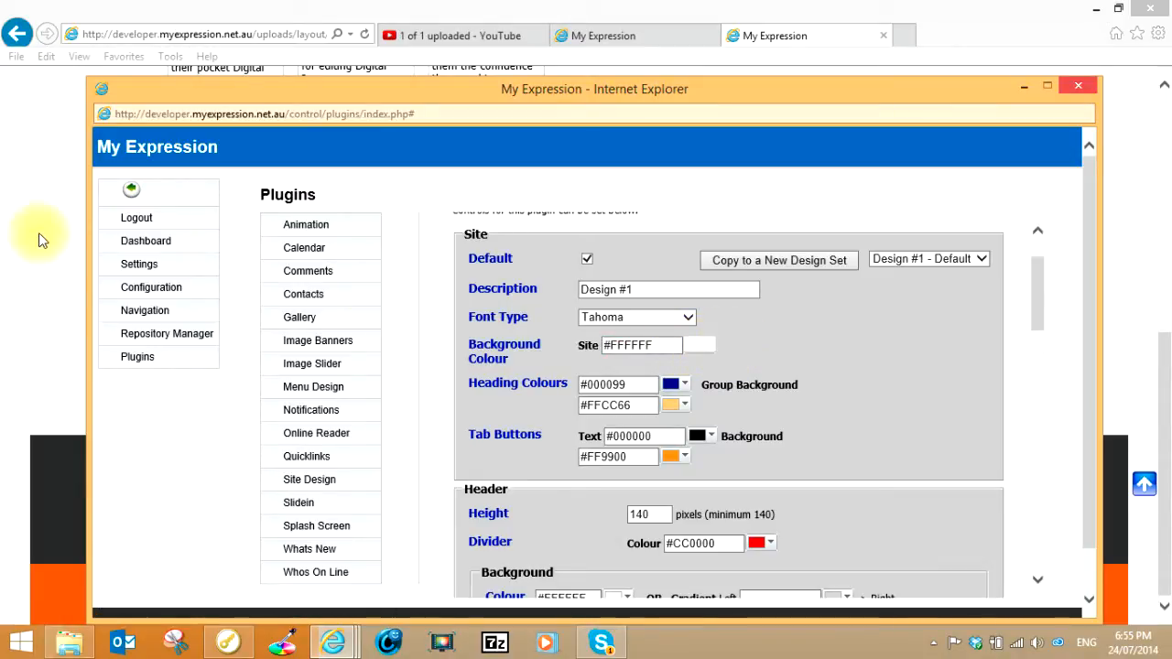
- Look over the development site's Education page from its footer up to the menu bar, and return to the Site Design configuration window
{"action": "left_click", "coordinate": [35, 119]}
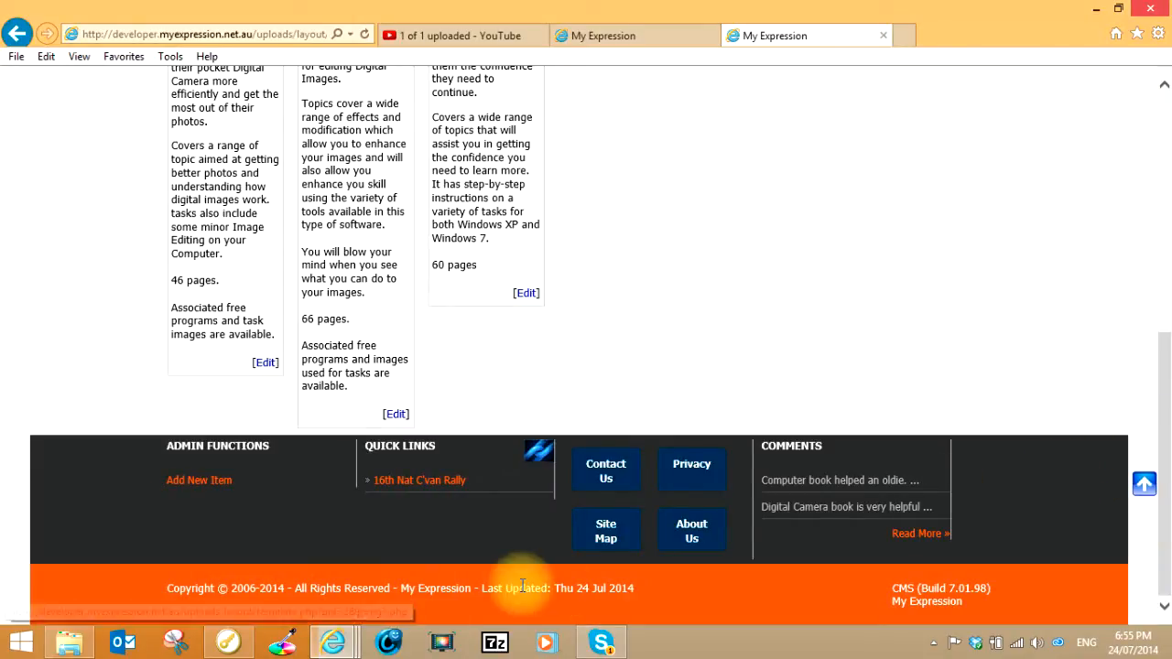
{"action": "left_click", "coordinate": [347, 645]}
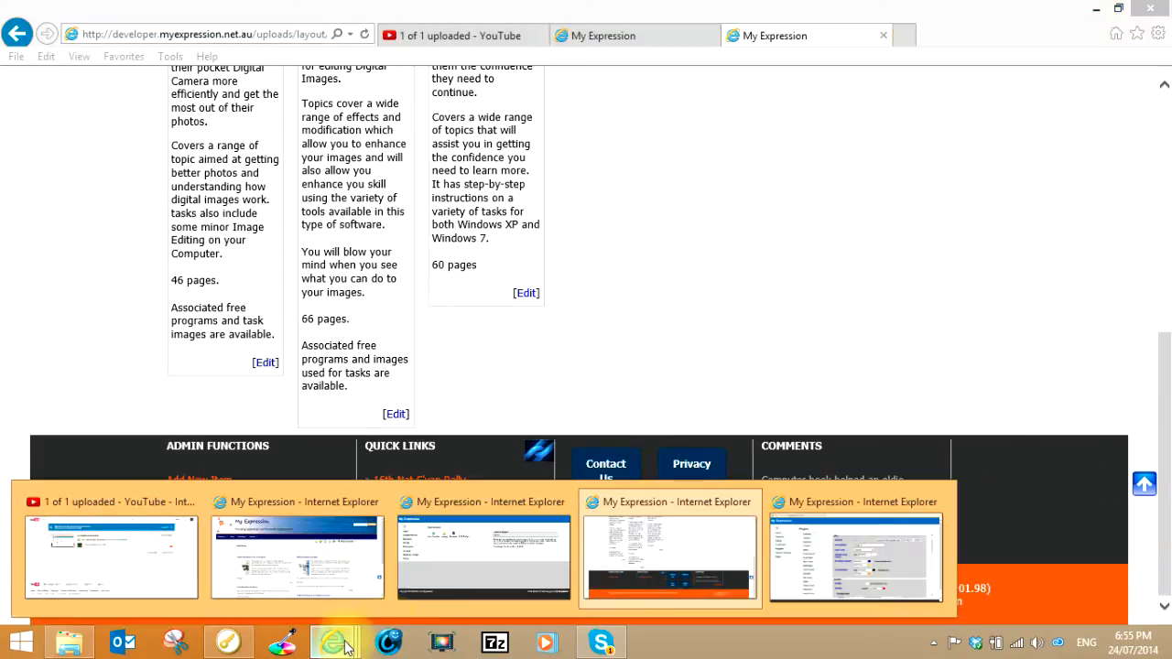
{"action": "left_click", "coordinate": [800, 505]}
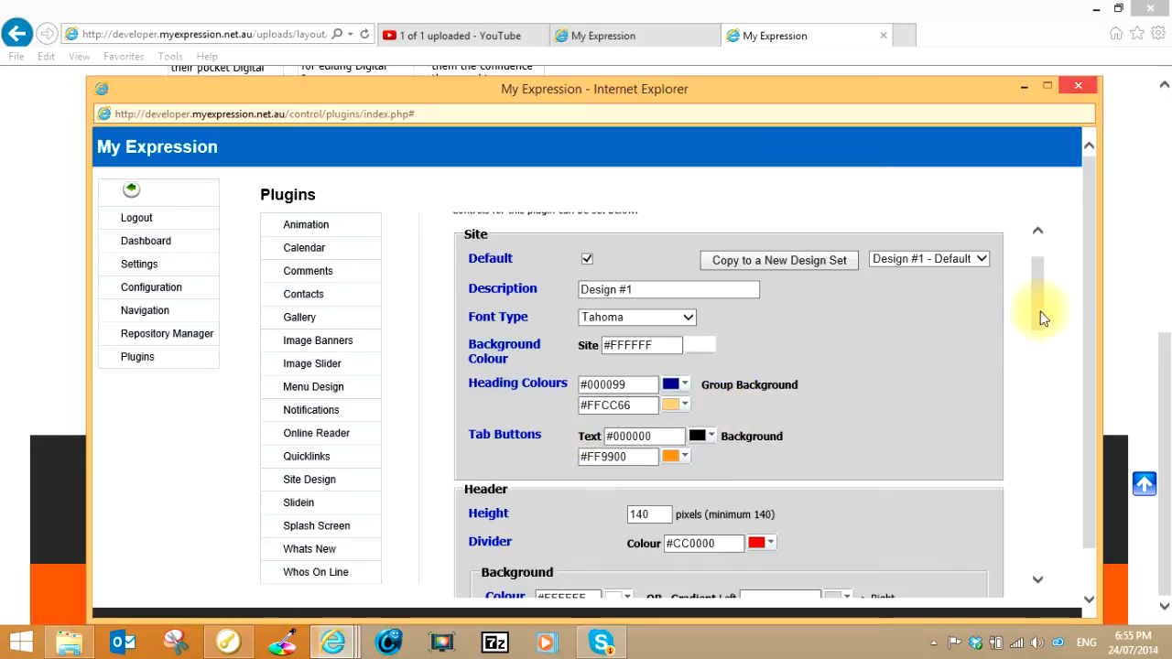
{"action": "left_click", "coordinate": [1116, 331]}
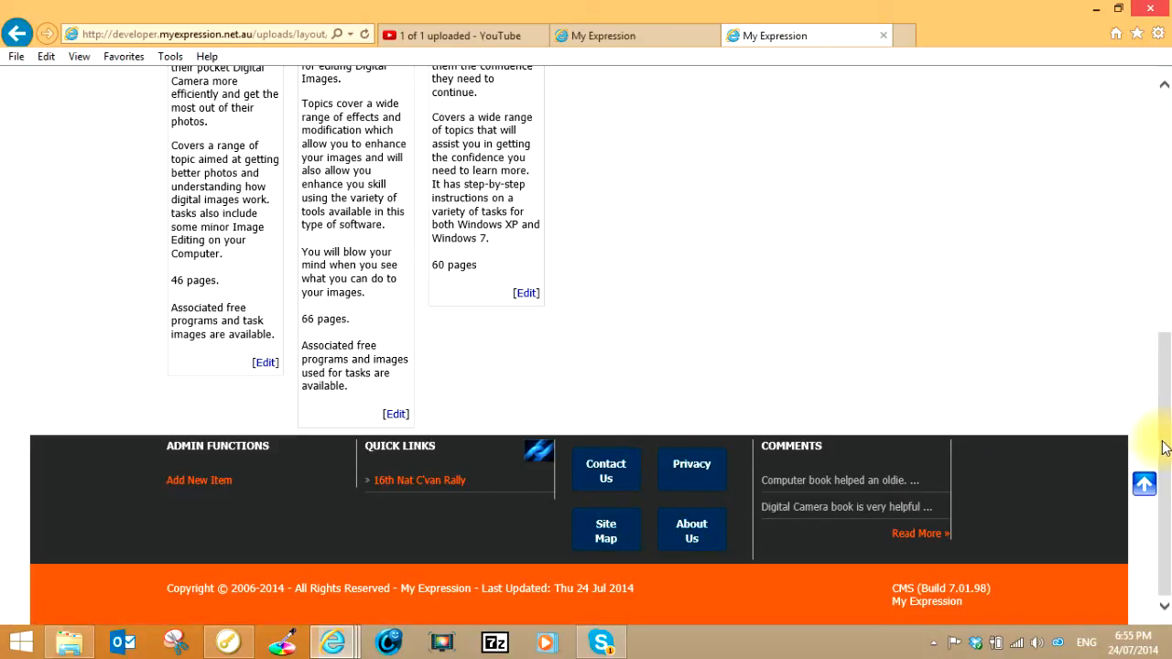
{"action": "left_click", "coordinate": [1145, 483]}
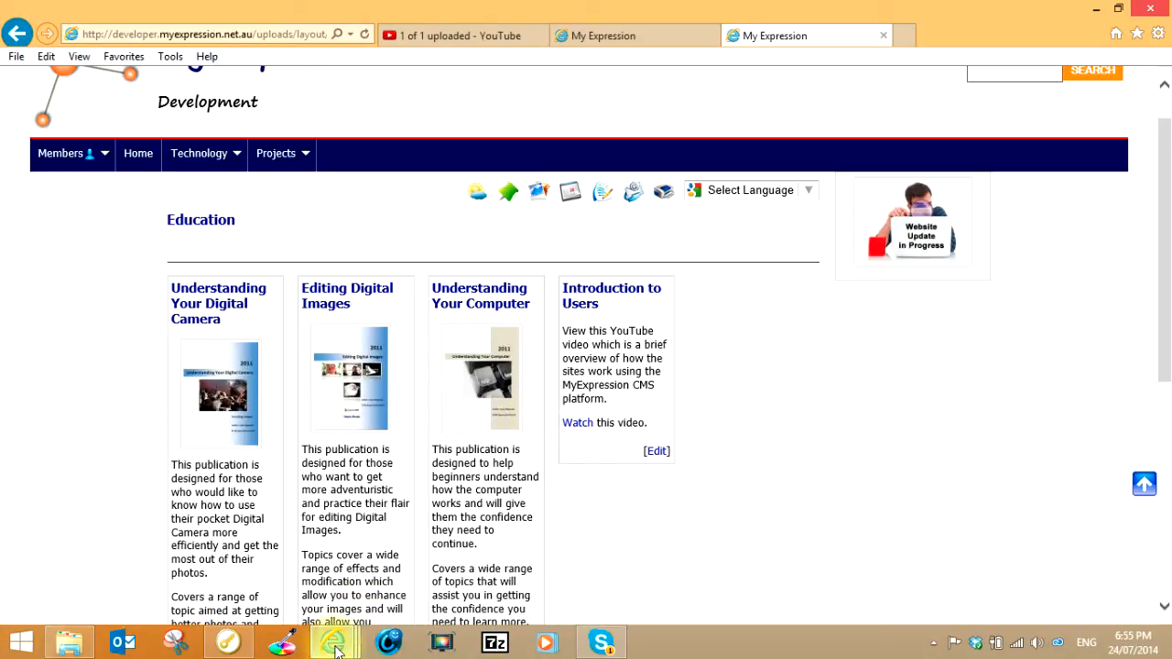
{"action": "mouse_move", "coordinate": [333, 641]}
{"action": "left_click", "coordinate": [834, 499]}
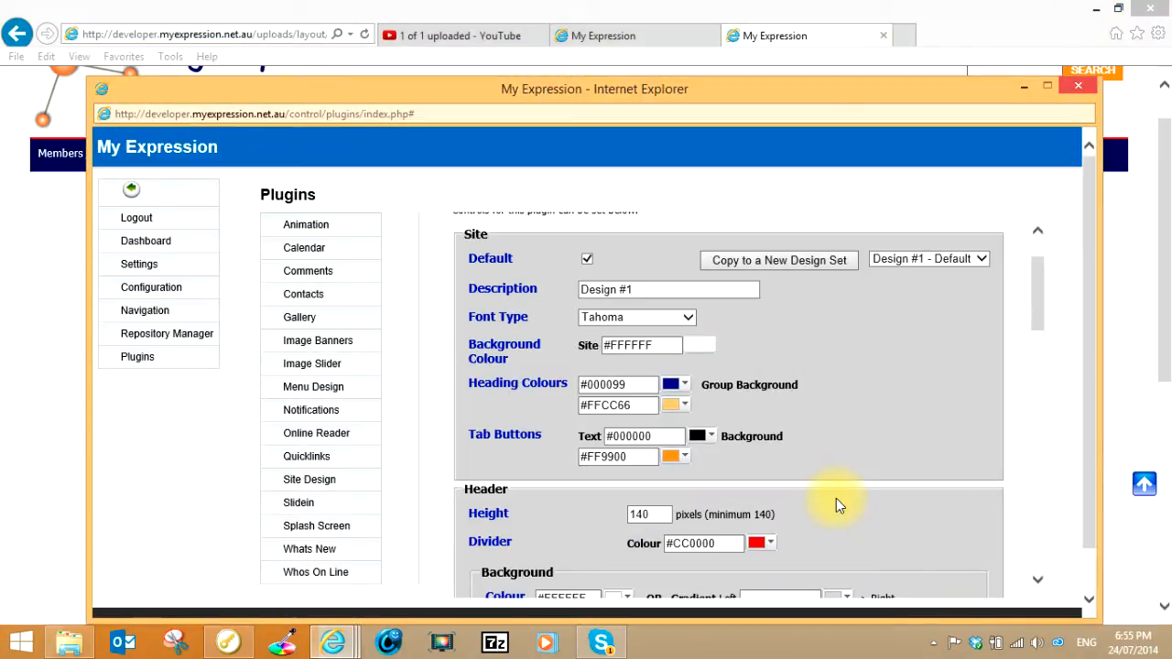
- Inspect the colour palette for the tab button background and the tab button text colour field
{"action": "left_click", "coordinate": [686, 458]}
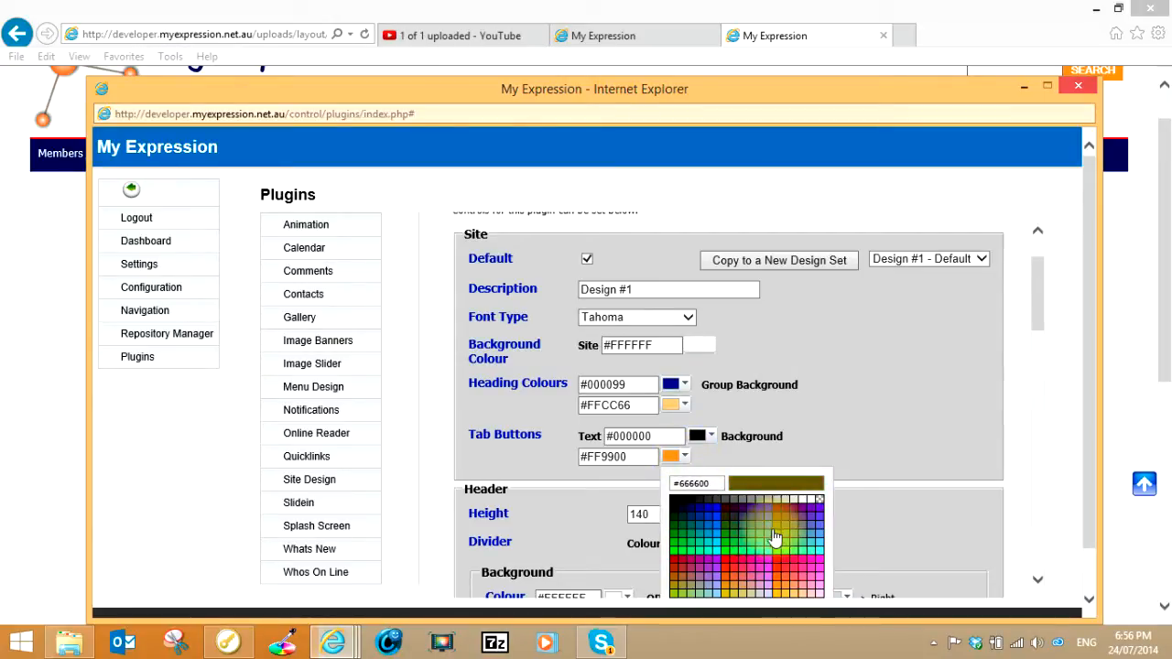
{"action": "left_click", "coordinate": [842, 409]}
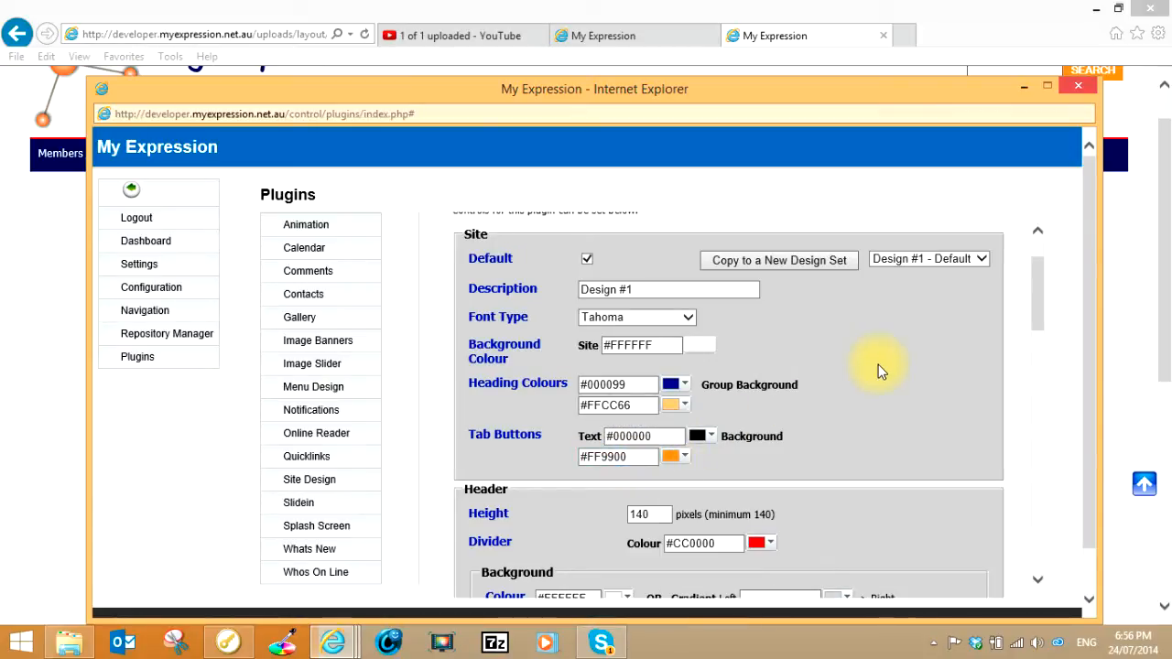
{"action": "left_click", "coordinate": [612, 441]}
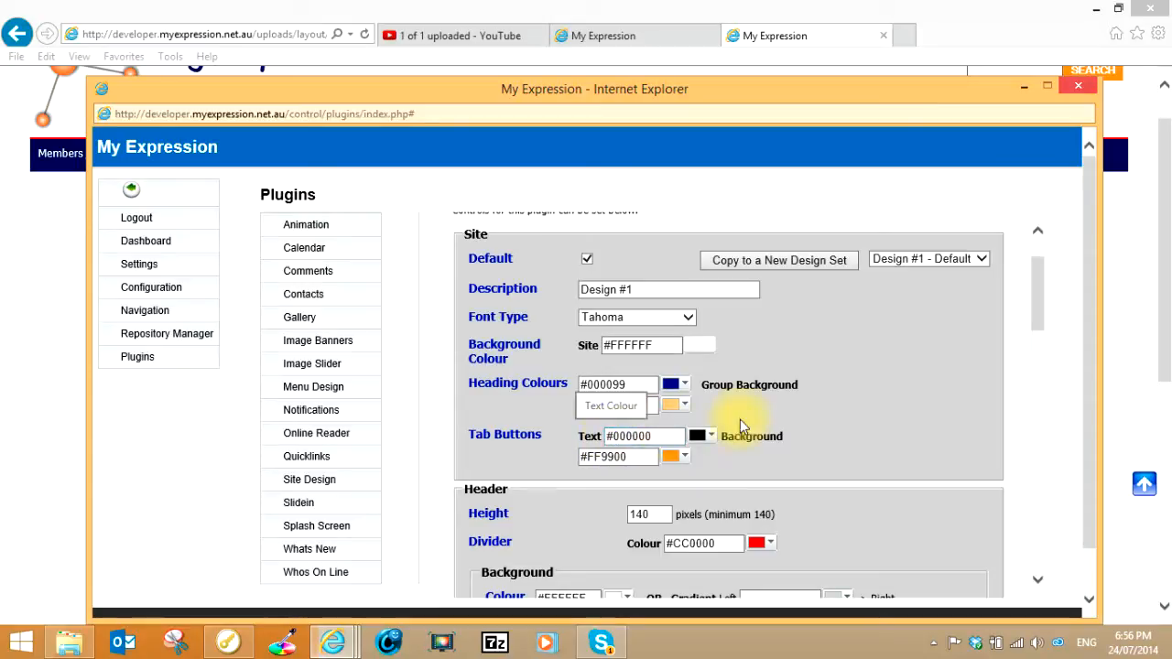
- Review the Header section's height, divider and background settings against the header of the development site
{"action": "scroll", "coordinate": [865, 383], "scroll_direction": "down", "scroll_amount": 5}
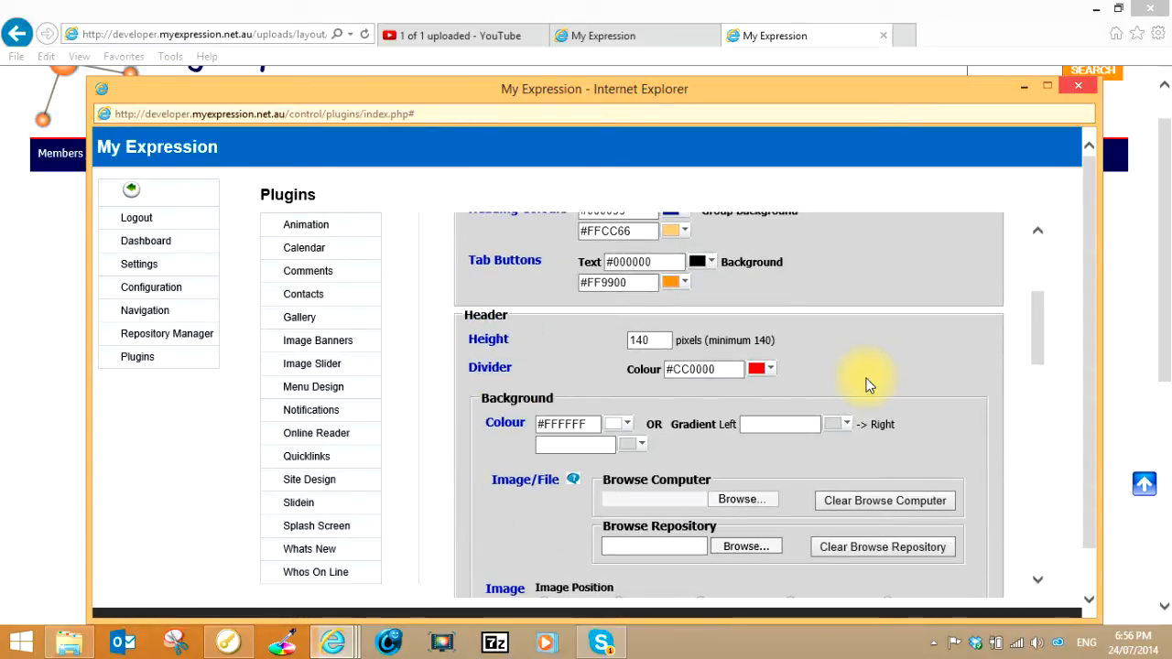
{"action": "scroll", "coordinate": [870, 385], "scroll_direction": "down", "scroll_amount": 1}
{"action": "scroll", "coordinate": [868, 383], "scroll_direction": "up", "scroll_amount": 2}
{"action": "scroll", "coordinate": [837, 384], "scroll_direction": "down", "scroll_amount": 2}
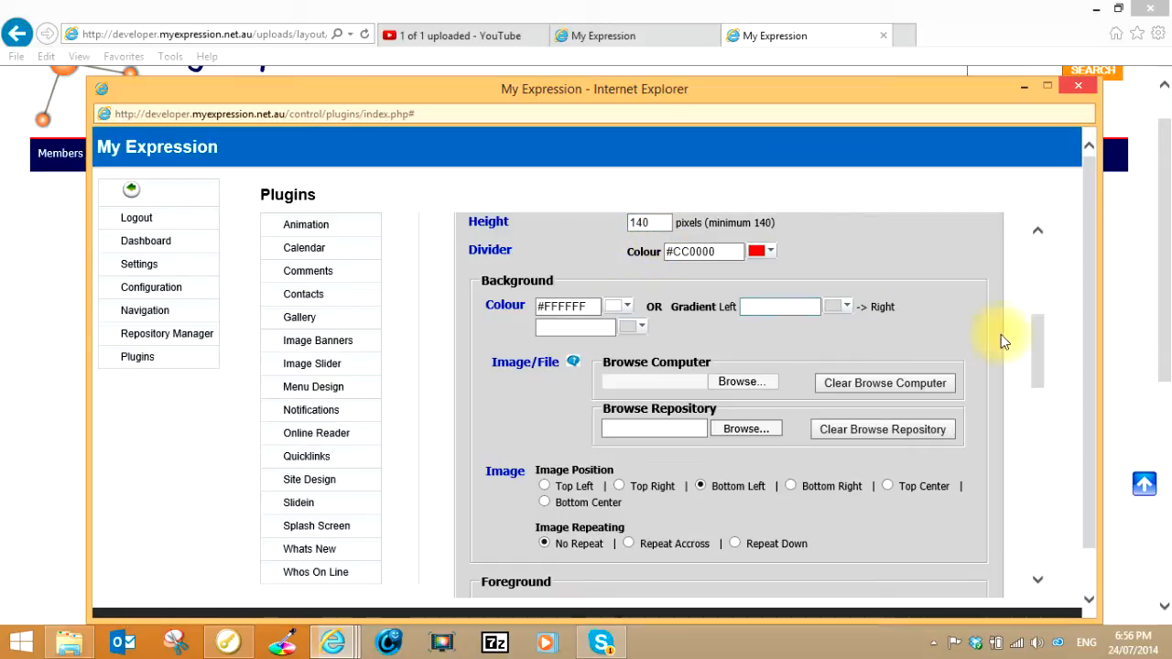
{"action": "left_click_drag", "start_coordinate": [1165, 272], "coordinate": [1161, 176]}
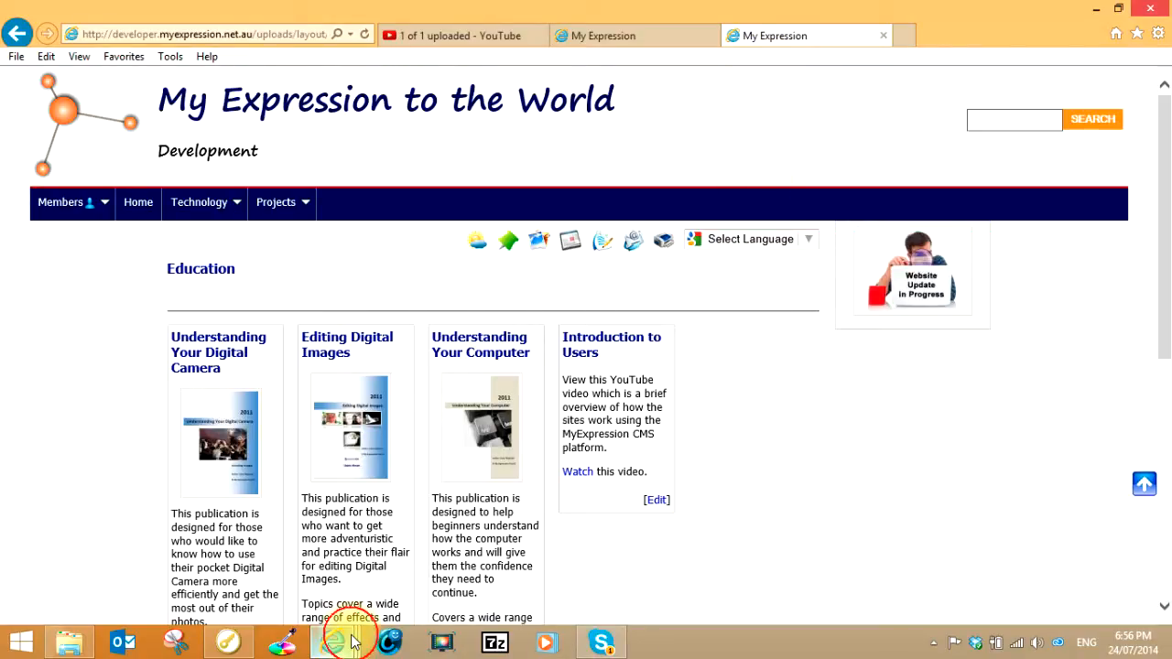
{"action": "mouse_move", "coordinate": [355, 644]}
{"action": "left_click", "coordinate": [829, 505]}
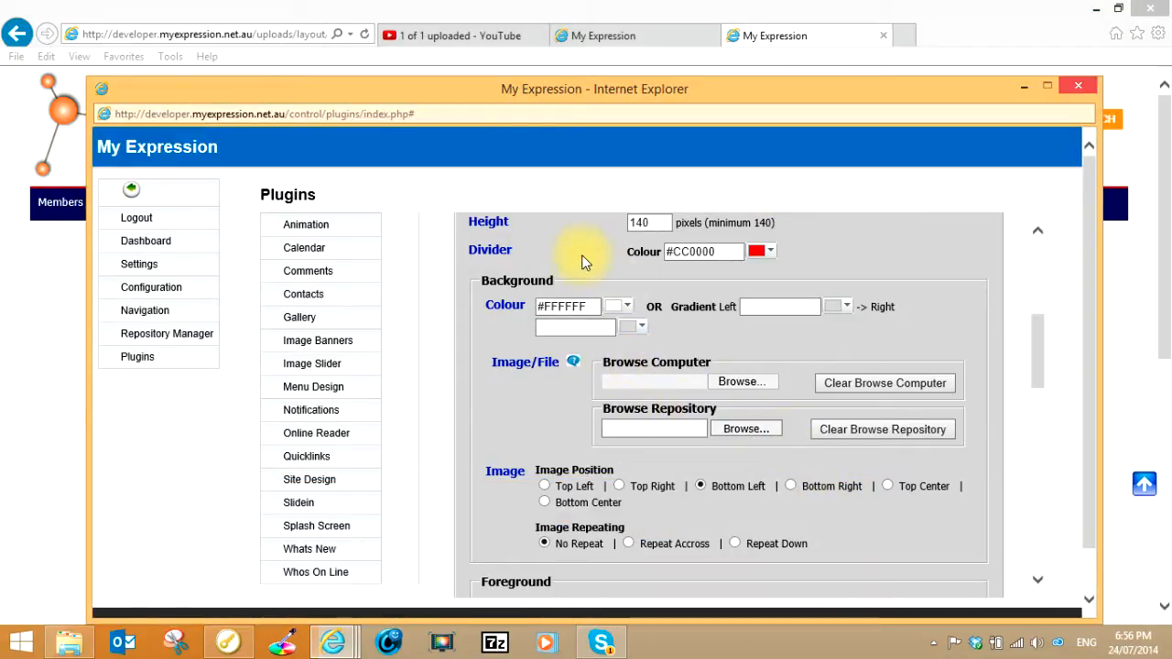
- Compare the header background colour setting with the header image on the live My Expression site, and return to the configuration window
{"action": "mouse_move", "coordinate": [51, 199]}
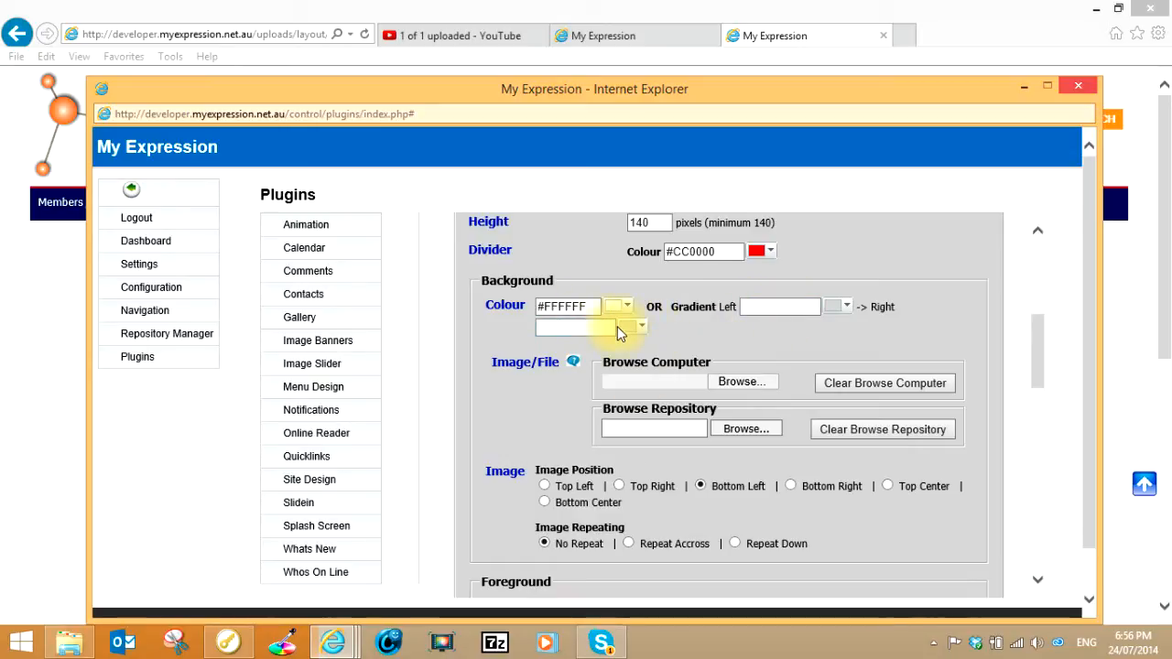
{"action": "left_click", "coordinate": [587, 308]}
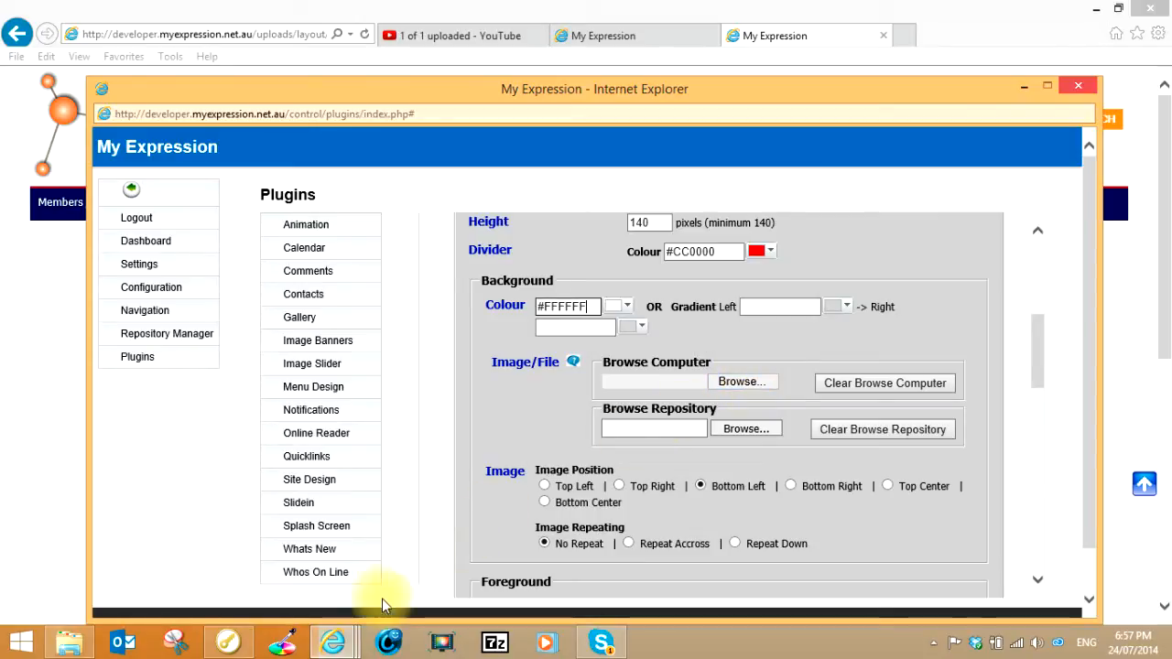
{"action": "mouse_move", "coordinate": [346, 644]}
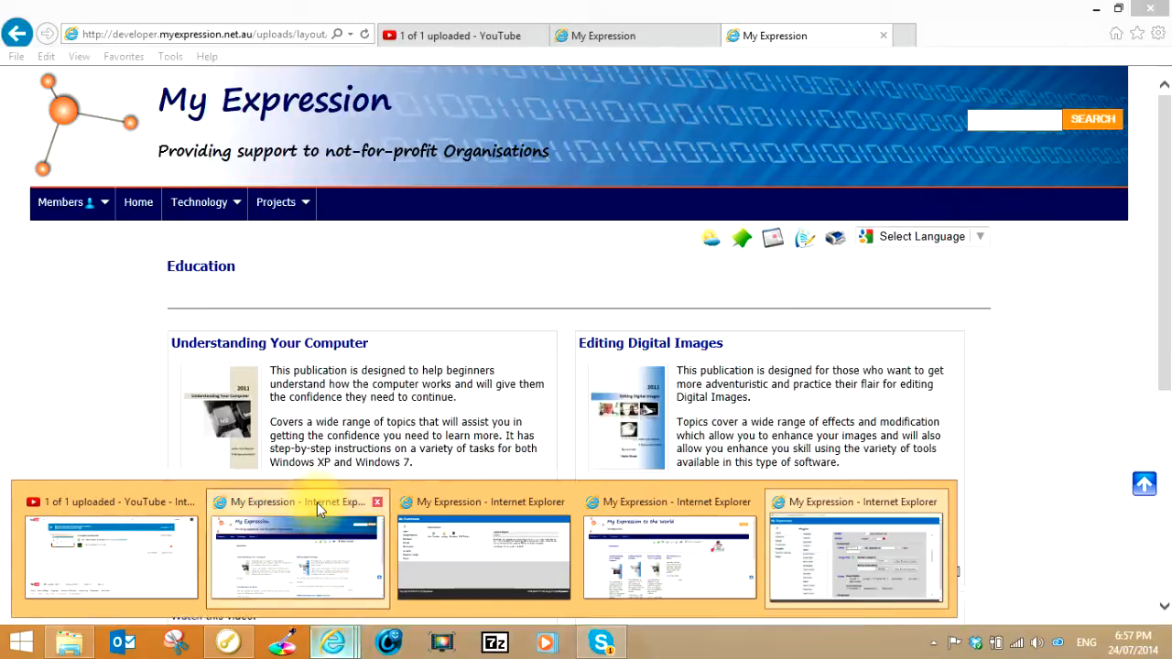
{"action": "left_click", "coordinate": [317, 503]}
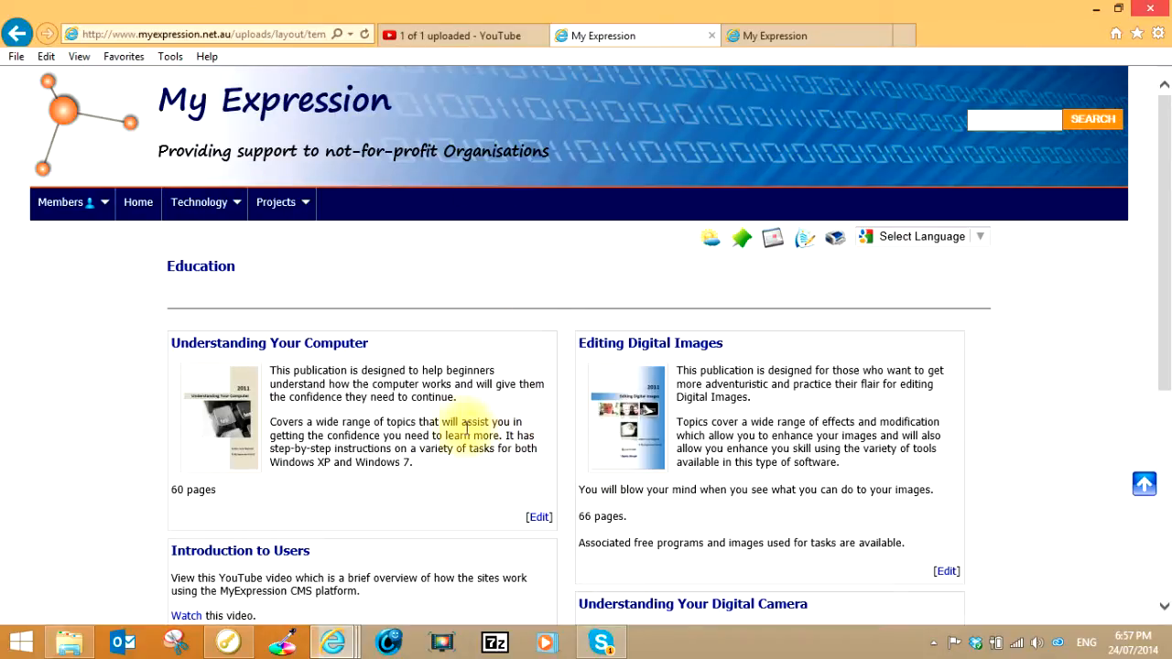
{"action": "mouse_move", "coordinate": [341, 645]}
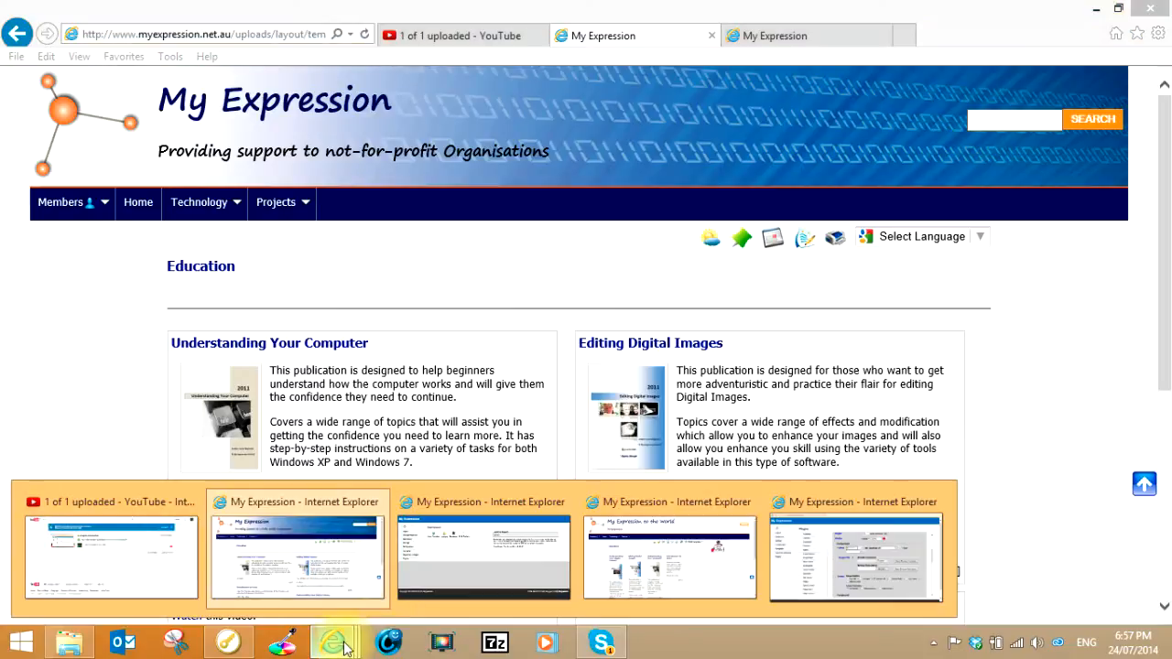
{"action": "left_click", "coordinate": [808, 498]}
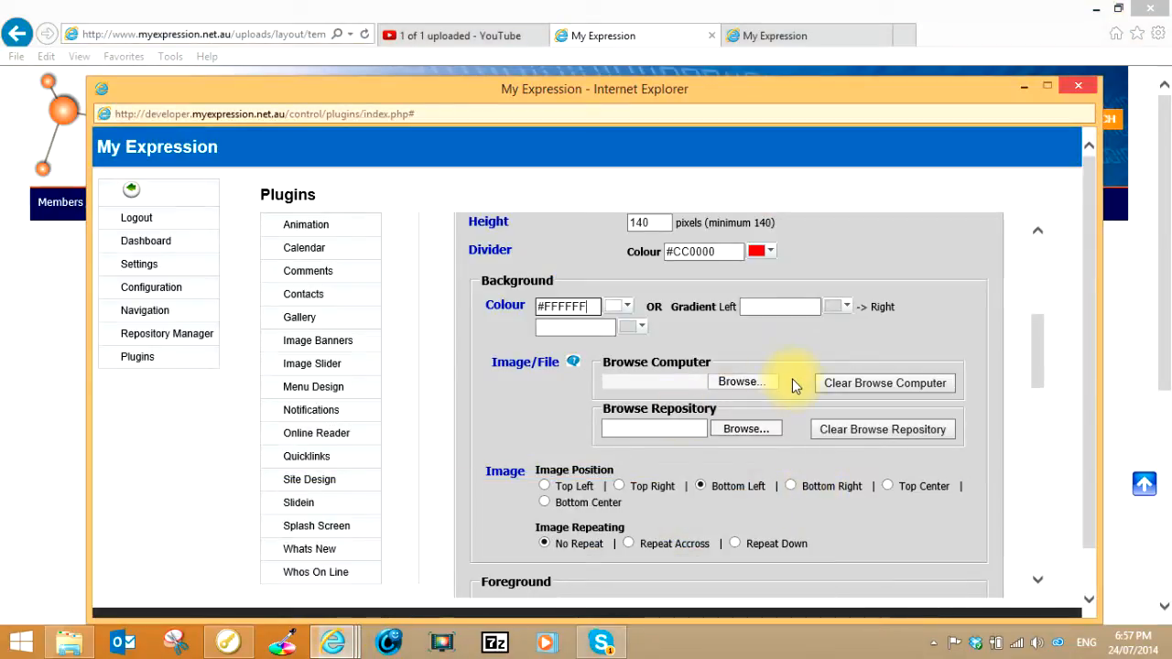
- Review the header image position, repeating and Foreground settings, moving the configuration window aside temporarily to view the live site's header
{"action": "scroll", "coordinate": [803, 315], "scroll_direction": "down", "scroll_amount": 1}
{"action": "scroll", "coordinate": [803, 314], "scroll_direction": "down", "scroll_amount": 2}
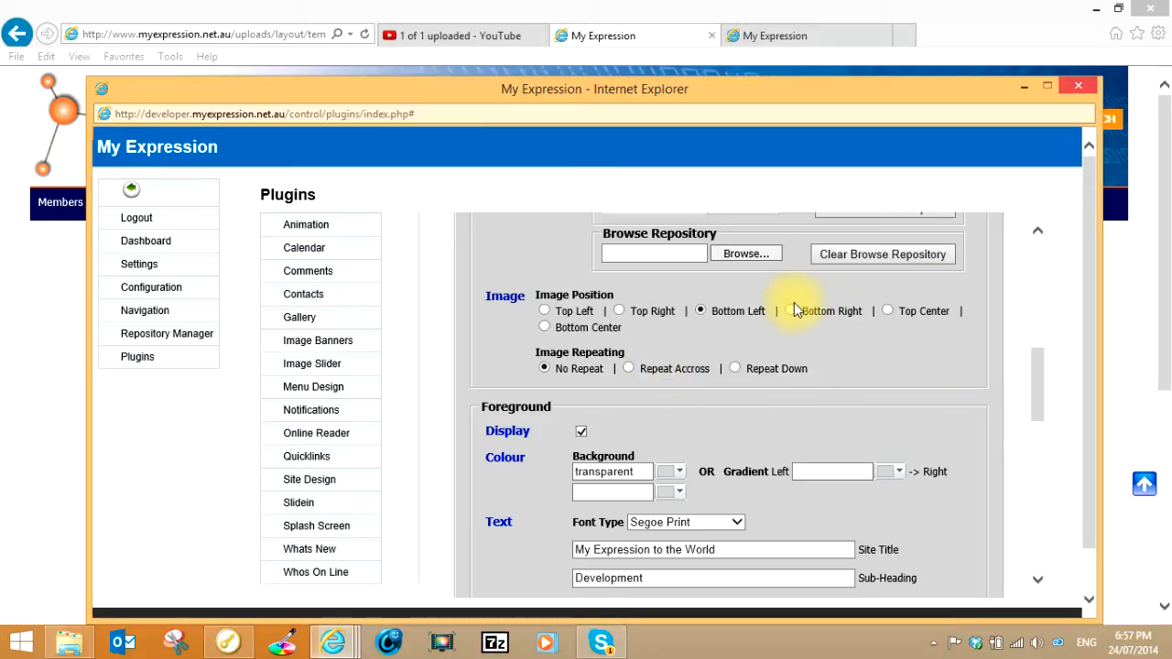
{"action": "scroll", "coordinate": [794, 302], "scroll_direction": "down", "scroll_amount": 2}
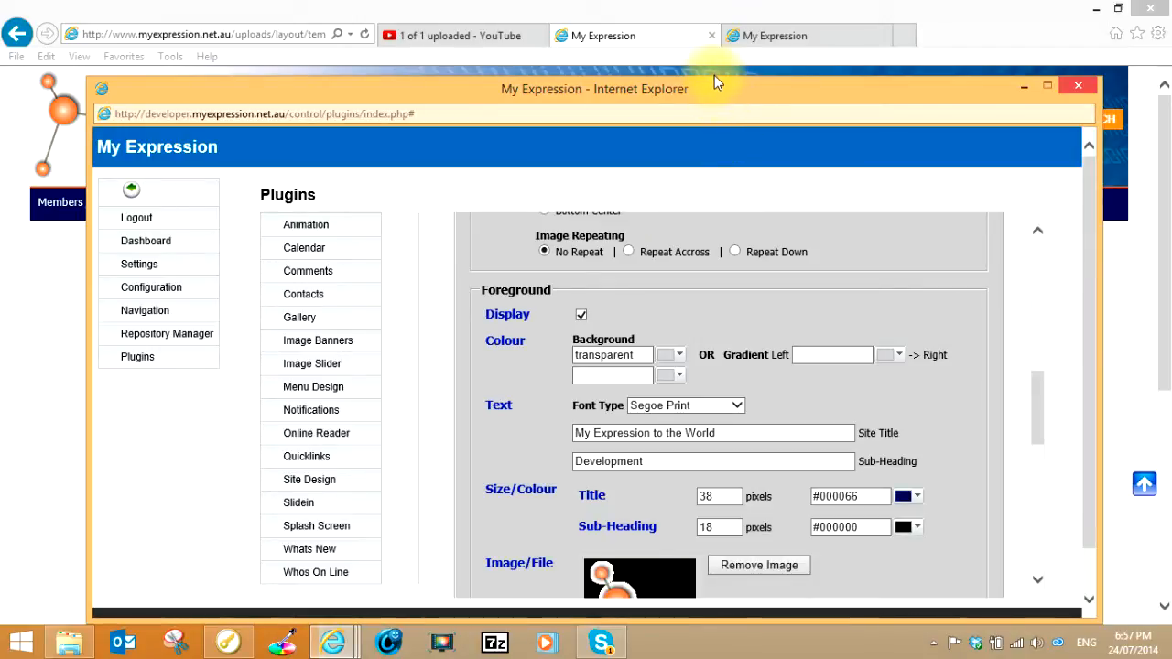
{"action": "left_click_drag", "start_coordinate": [712, 81], "coordinate": [711, 239]}
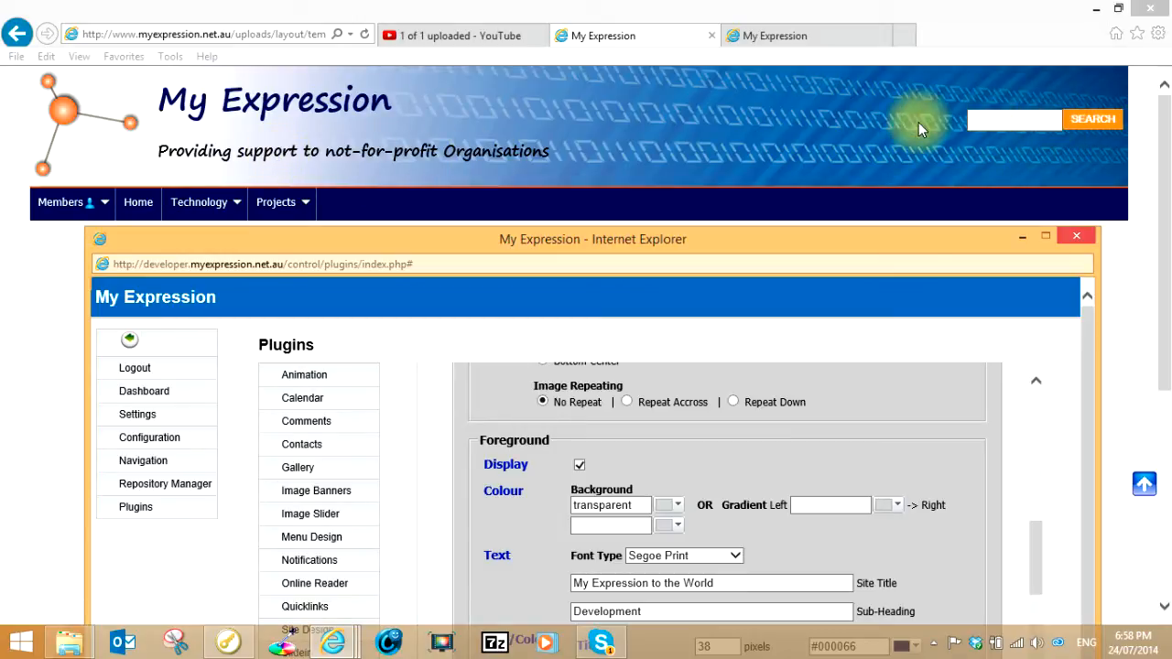
{"action": "left_click_drag", "start_coordinate": [668, 236], "coordinate": [673, 56]}
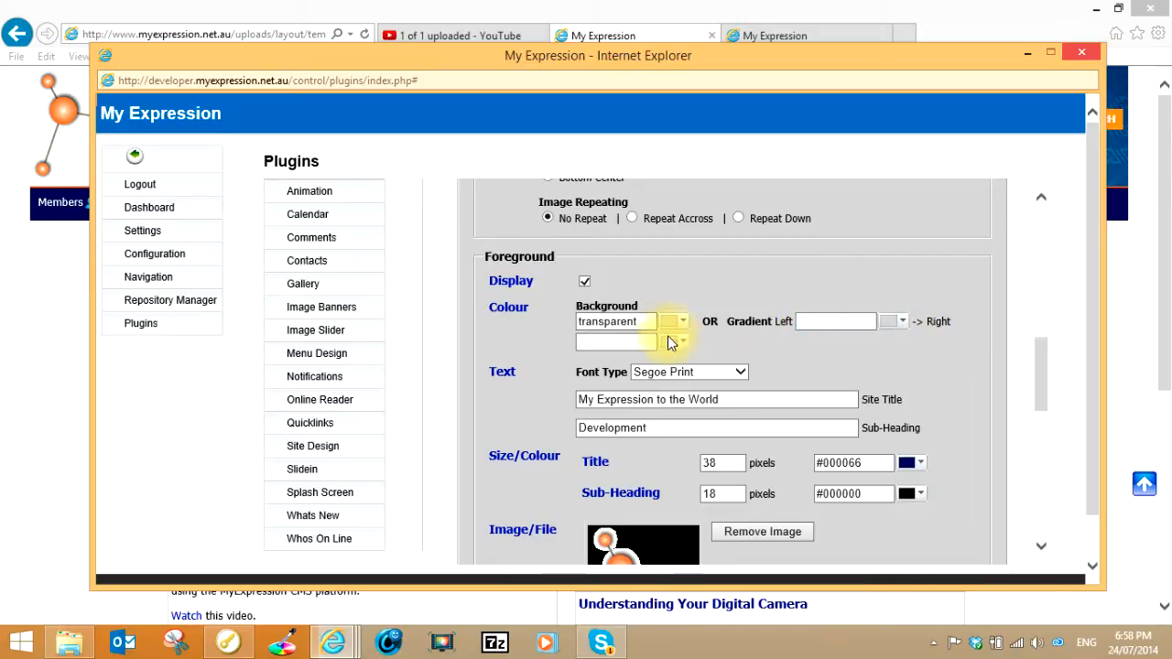
- Examine the Foreground background colour, font choices, site title and sub-heading, and move the configuration window clear of the live site's header
{"action": "left_click", "coordinate": [625, 321]}
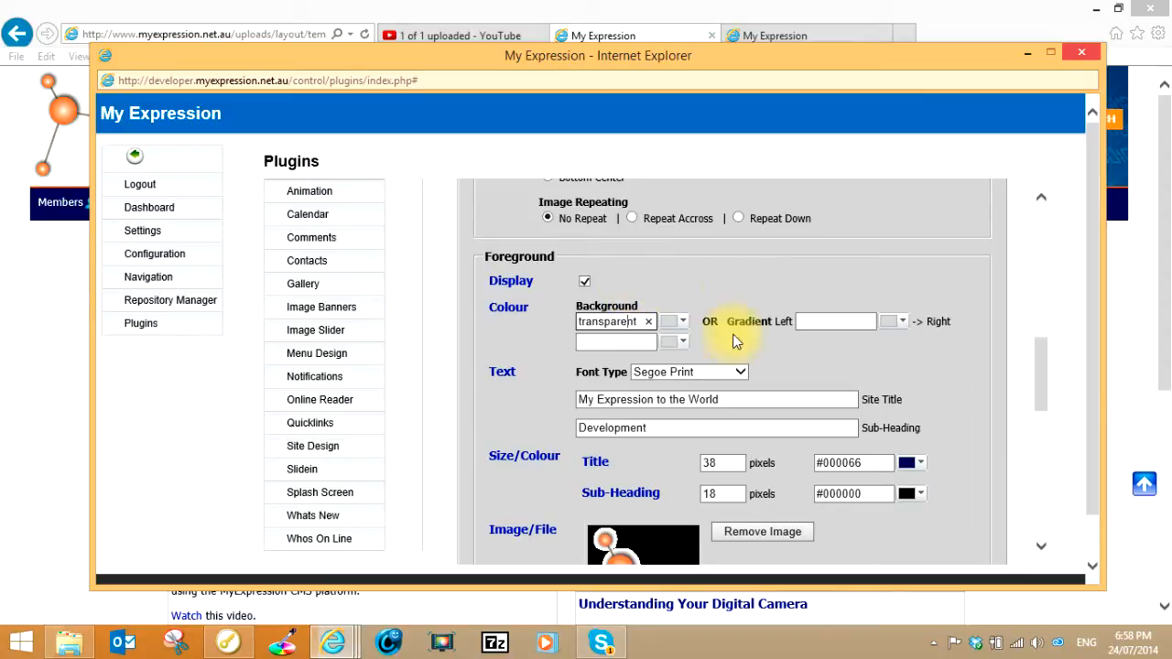
{"action": "left_click", "coordinate": [741, 372]}
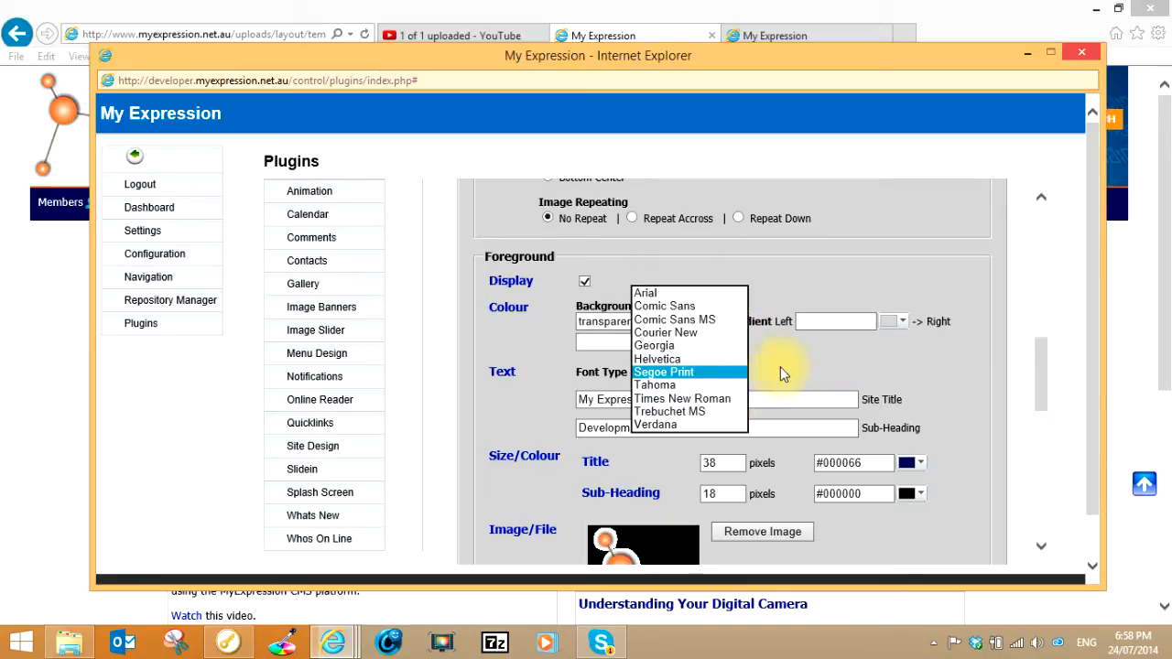
{"action": "left_click", "coordinate": [780, 369]}
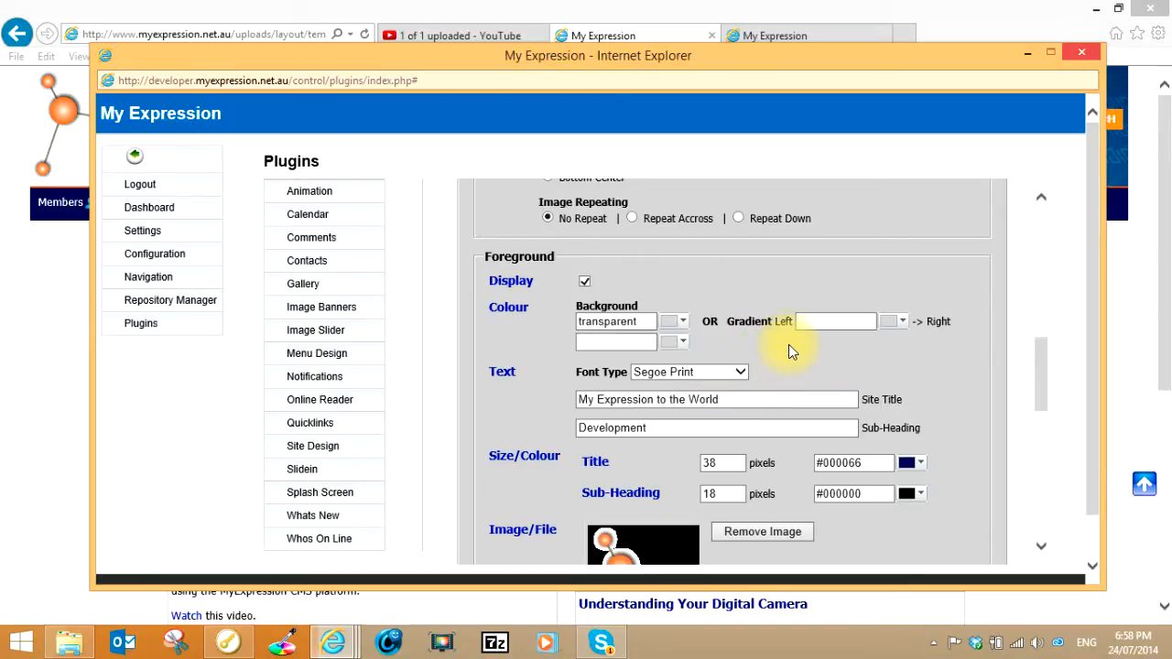
{"action": "scroll", "coordinate": [788, 345], "scroll_direction": "down", "scroll_amount": 1}
{"action": "left_click_drag", "start_coordinate": [728, 342], "coordinate": [583, 342]}
{"action": "left_click_drag", "start_coordinate": [694, 369], "coordinate": [578, 369]}
{"action": "left_click_drag", "start_coordinate": [774, 55], "coordinate": [740, 235]}
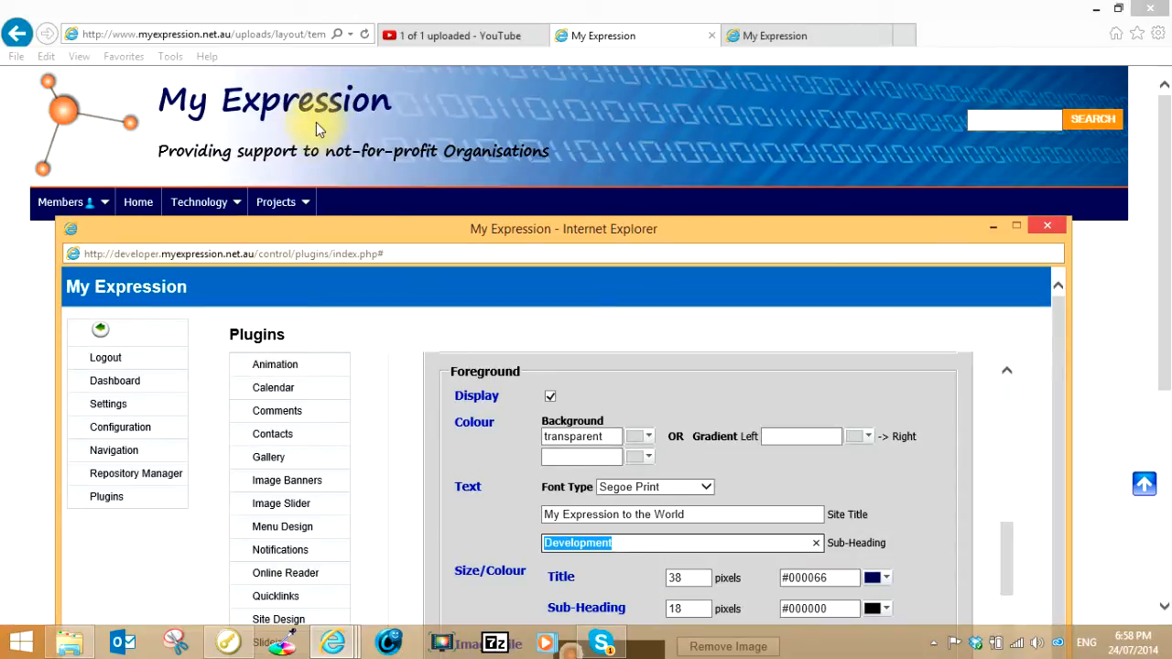
- Review the title and sub-heading size and colour settings and the foreground image, comparing them with the live site's header
{"action": "left_click_drag", "start_coordinate": [435, 231], "coordinate": [416, 251]}
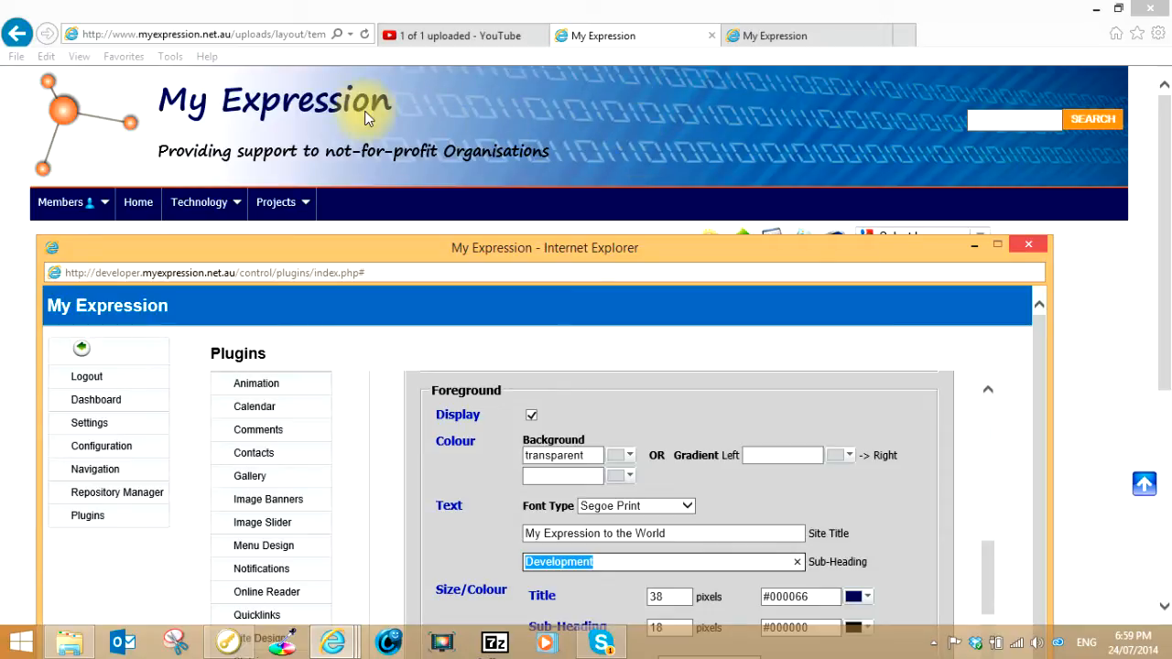
{"action": "left_click_drag", "start_coordinate": [513, 245], "coordinate": [543, 36]}
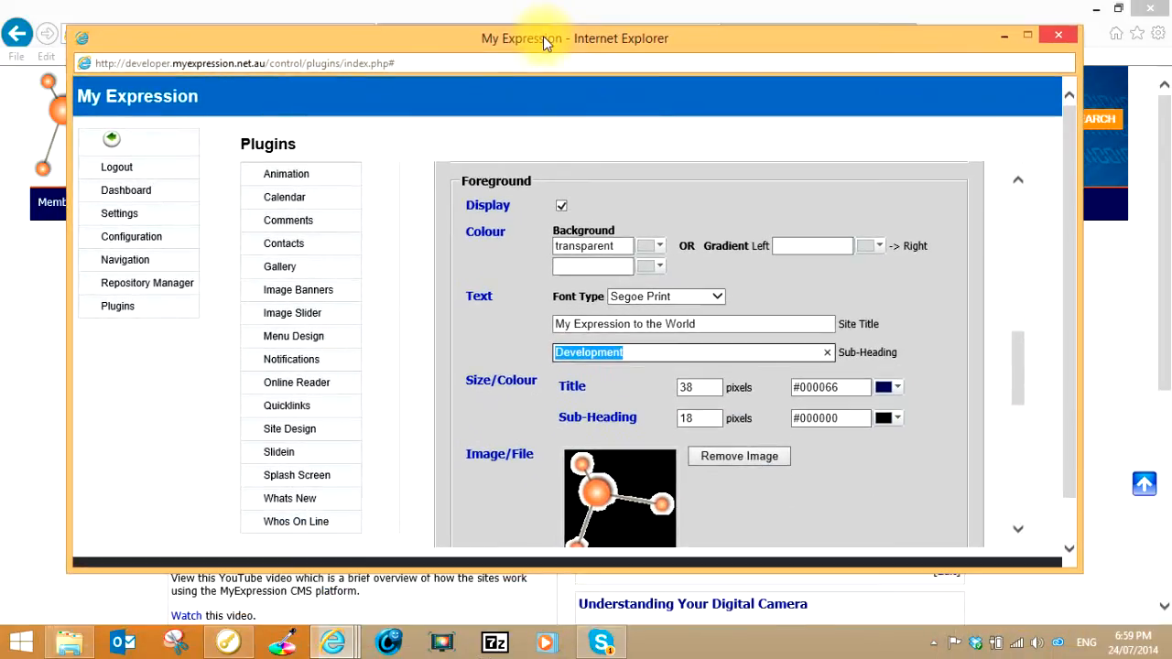
{"action": "left_click_drag", "start_coordinate": [1019, 359], "coordinate": [1019, 385]}
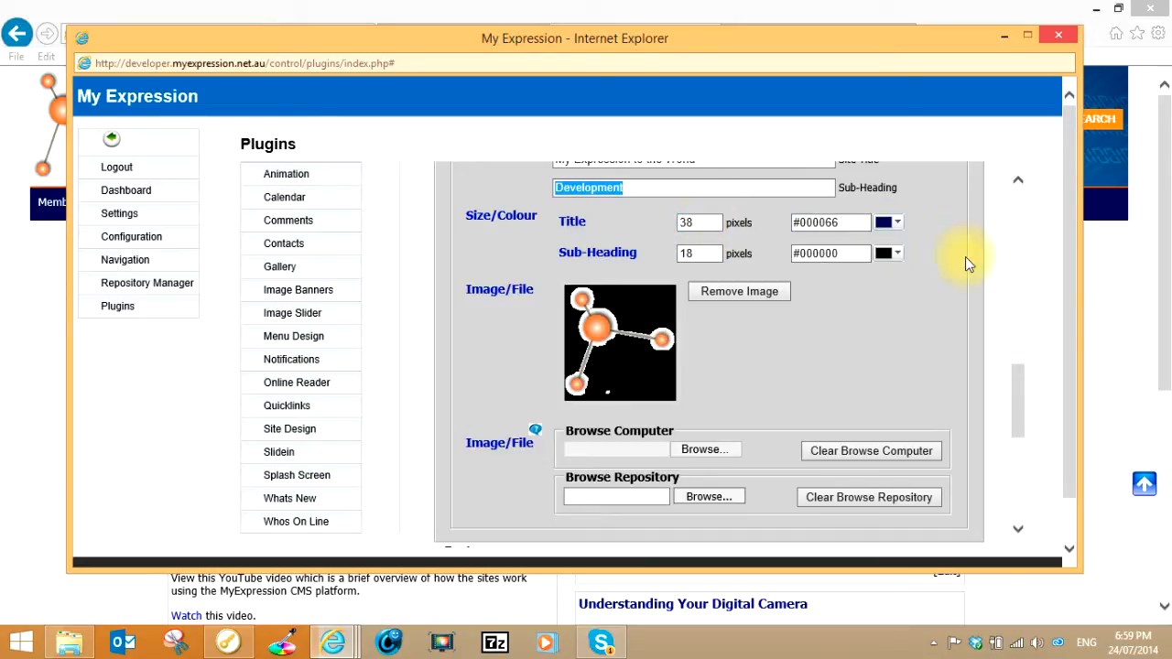
{"action": "mouse_move", "coordinate": [1021, 380]}
{"action": "left_mouse_down"}
{"action": "mouse_move", "coordinate": [1013, 355]}
{"action": "mouse_move", "coordinate": [1012, 368]}
{"action": "left_mouse_up"}
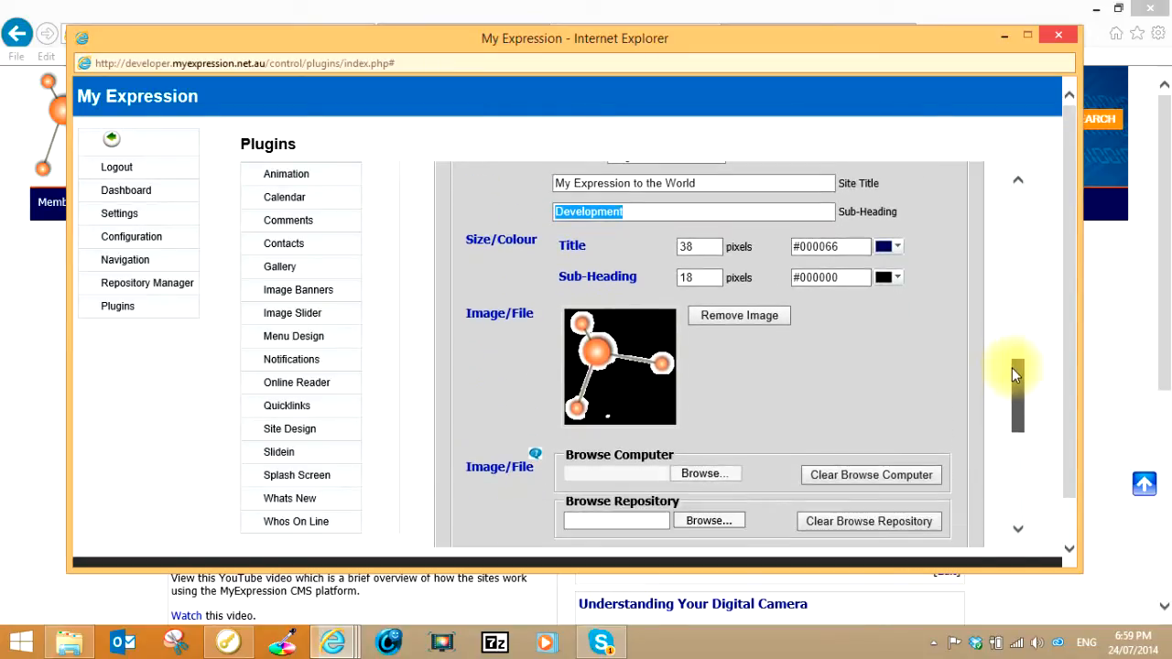
{"action": "left_click_drag", "start_coordinate": [542, 38], "coordinate": [629, 211]}
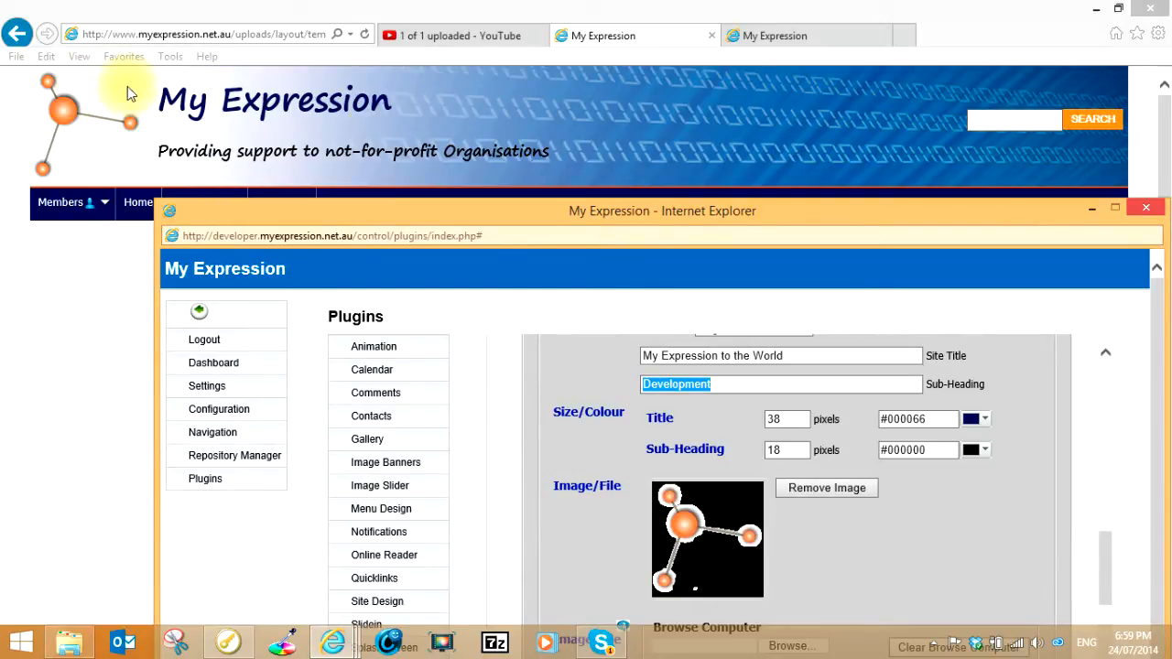
{"action": "left_click_drag", "start_coordinate": [629, 214], "coordinate": [601, 46]}
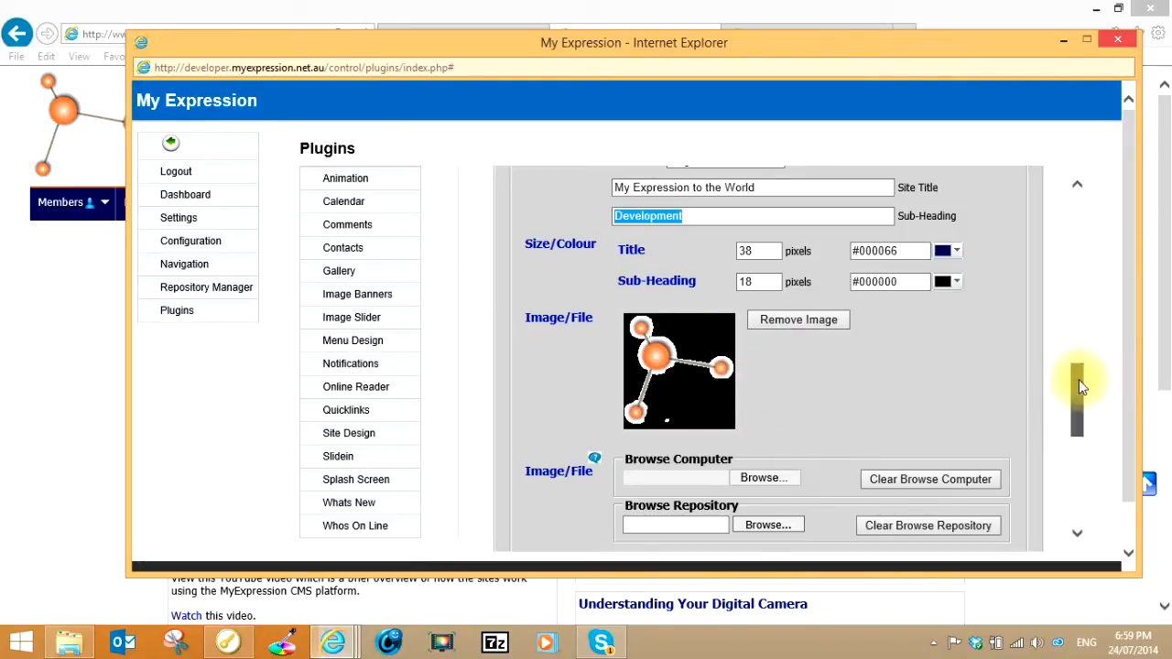
- Examine the Footer and ID Bar colour settings, compare them with the bottom of the live site's page, and return to the configuration window
{"action": "left_click_drag", "start_coordinate": [1079, 379], "coordinate": [1076, 422]}
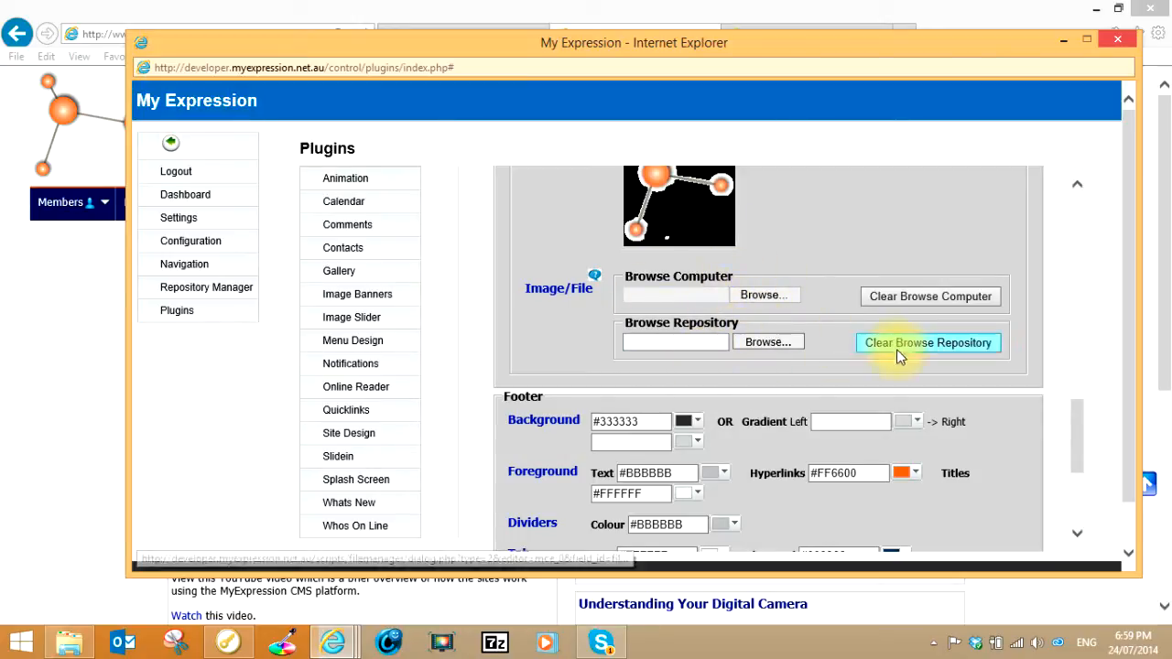
{"action": "left_click_drag", "start_coordinate": [1078, 423], "coordinate": [1078, 467]}
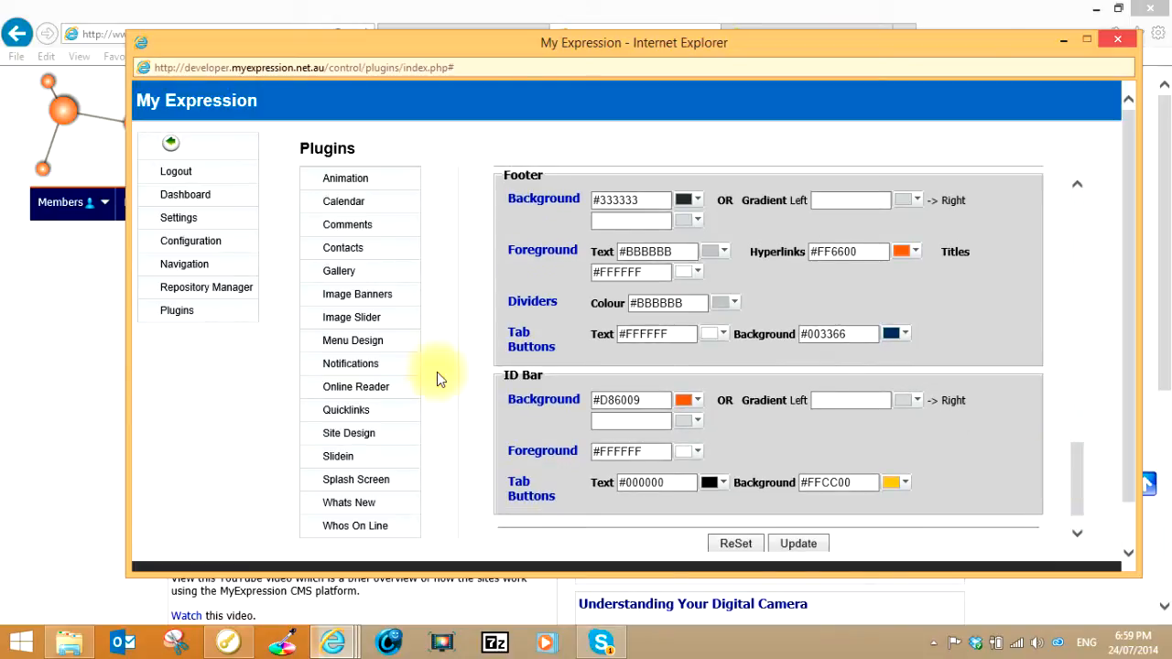
{"action": "left_click", "coordinate": [115, 379]}
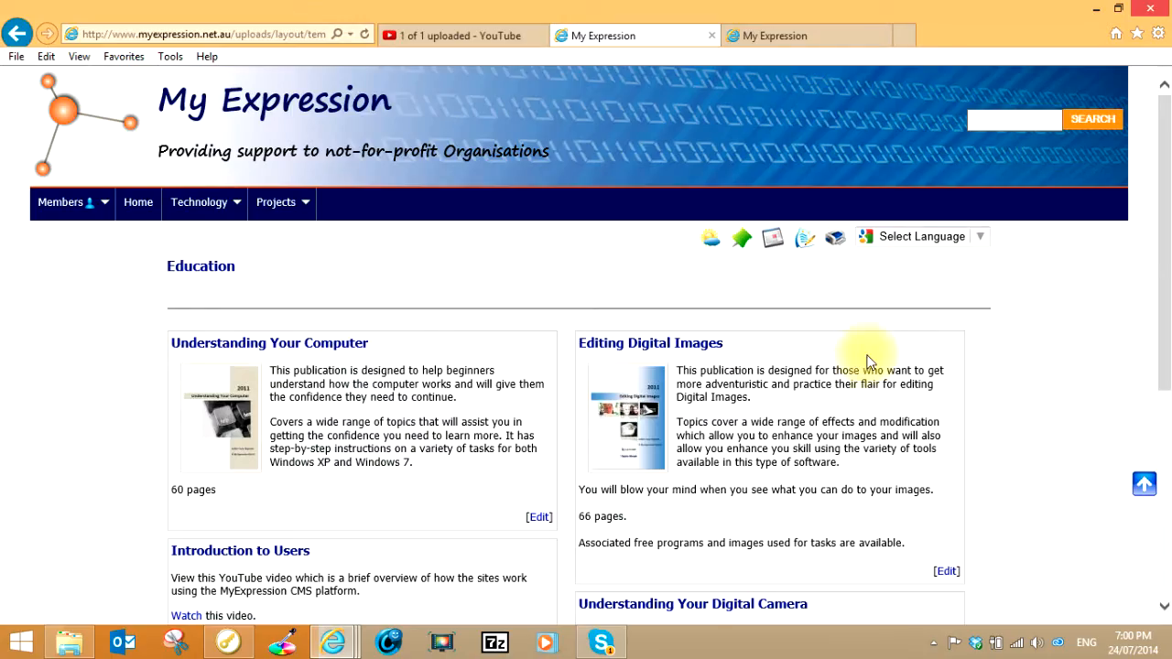
{"action": "scroll", "coordinate": [865, 361], "scroll_direction": "down", "scroll_amount": 5}
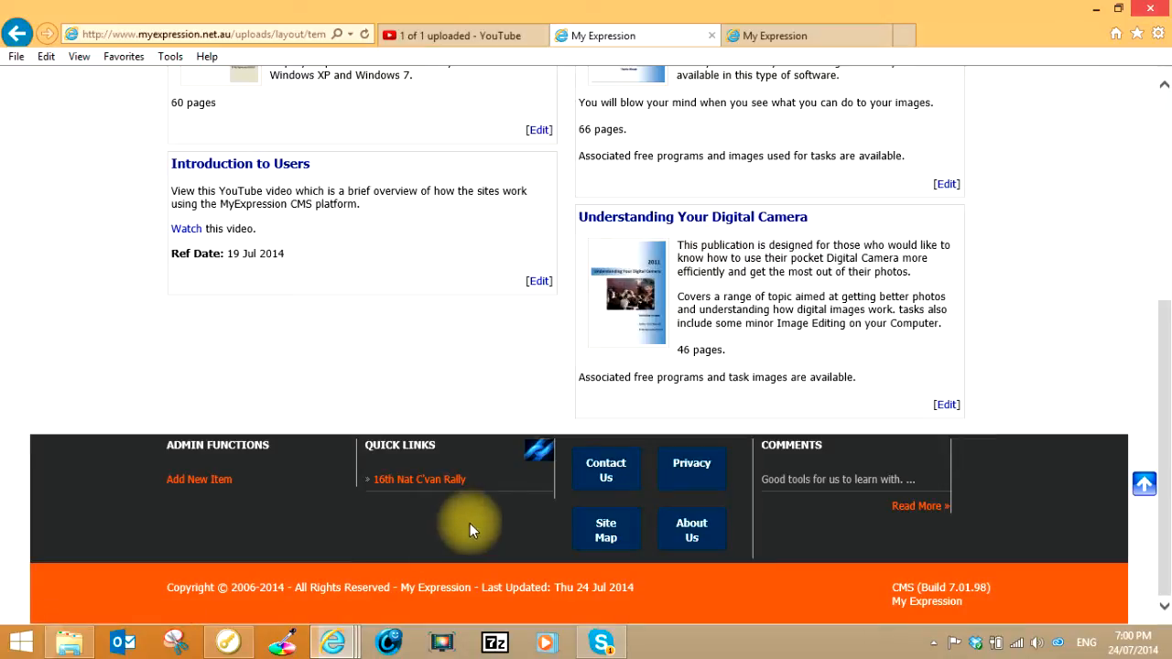
{"action": "left_click", "coordinate": [332, 641]}
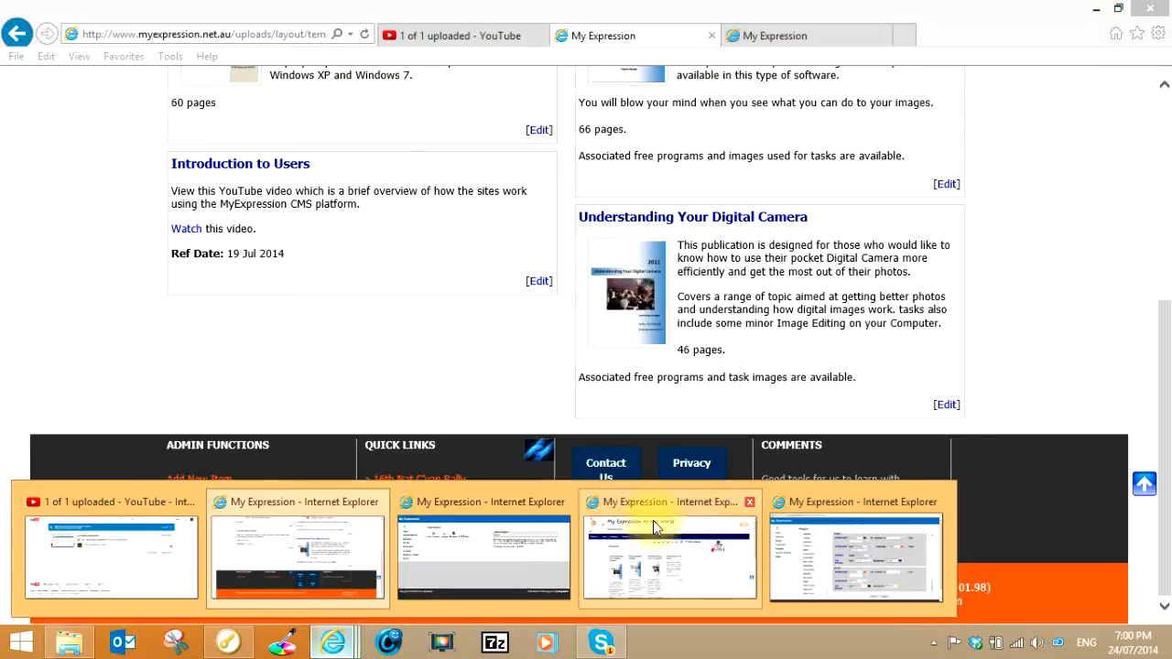
{"action": "left_click", "coordinate": [793, 502]}
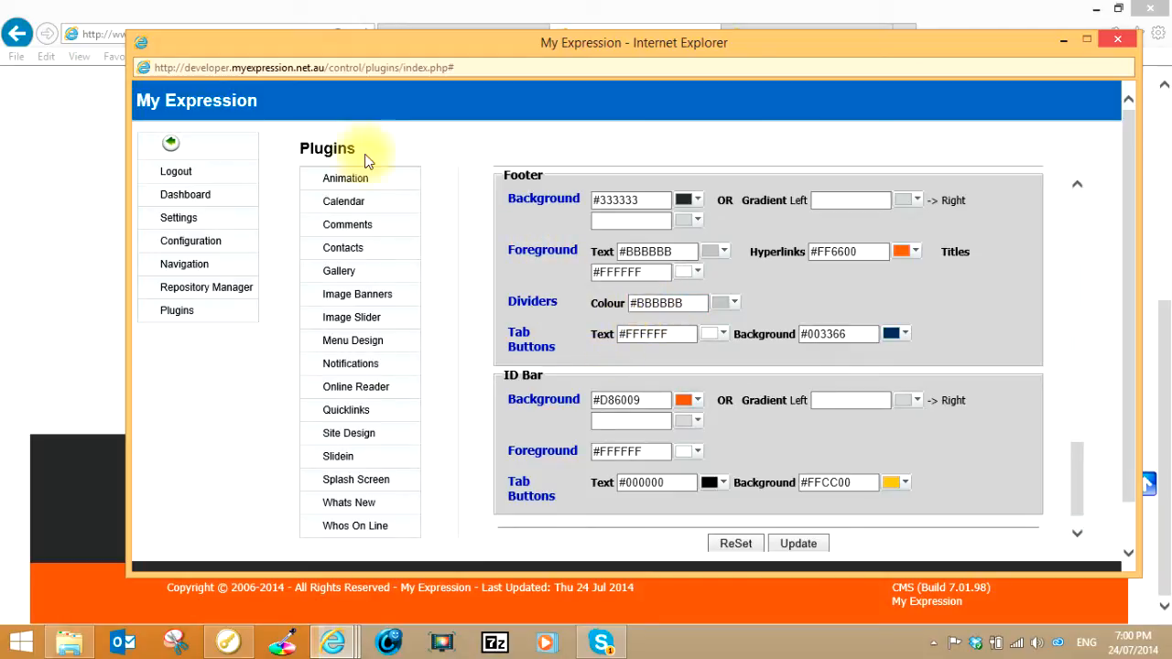
- Compare the tab button colour settings with the footer buttons on the live site, and return to the ID Bar settings
{"action": "left_click", "coordinate": [69, 469]}
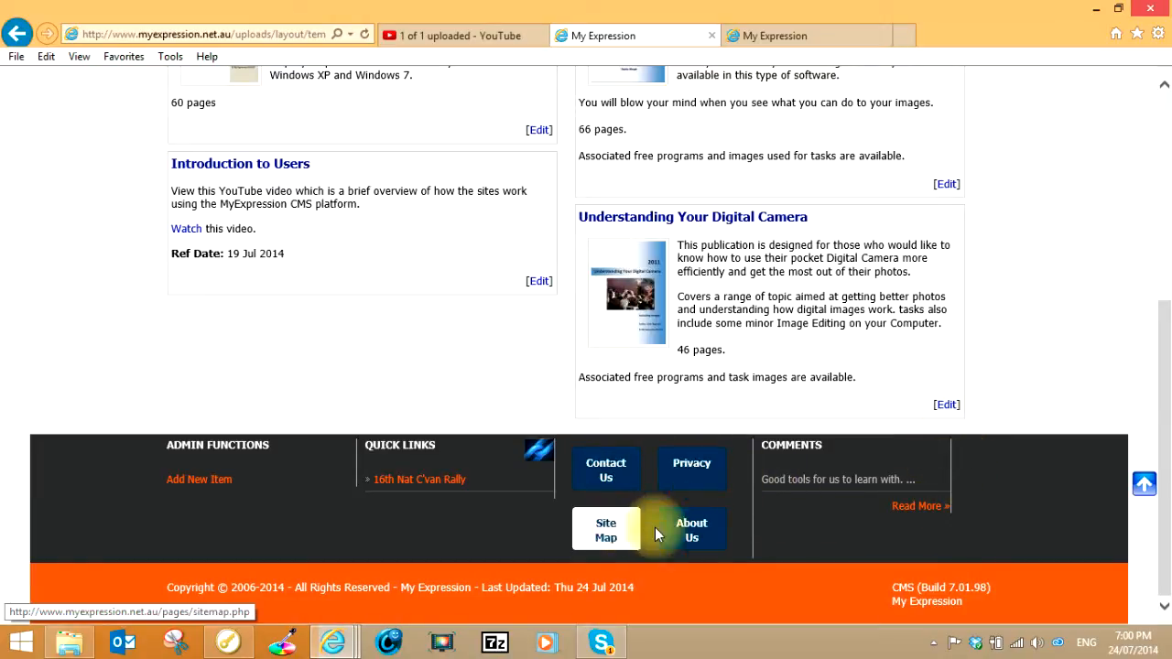
{"action": "left_click", "coordinate": [334, 642]}
{"action": "left_click", "coordinate": [799, 504]}
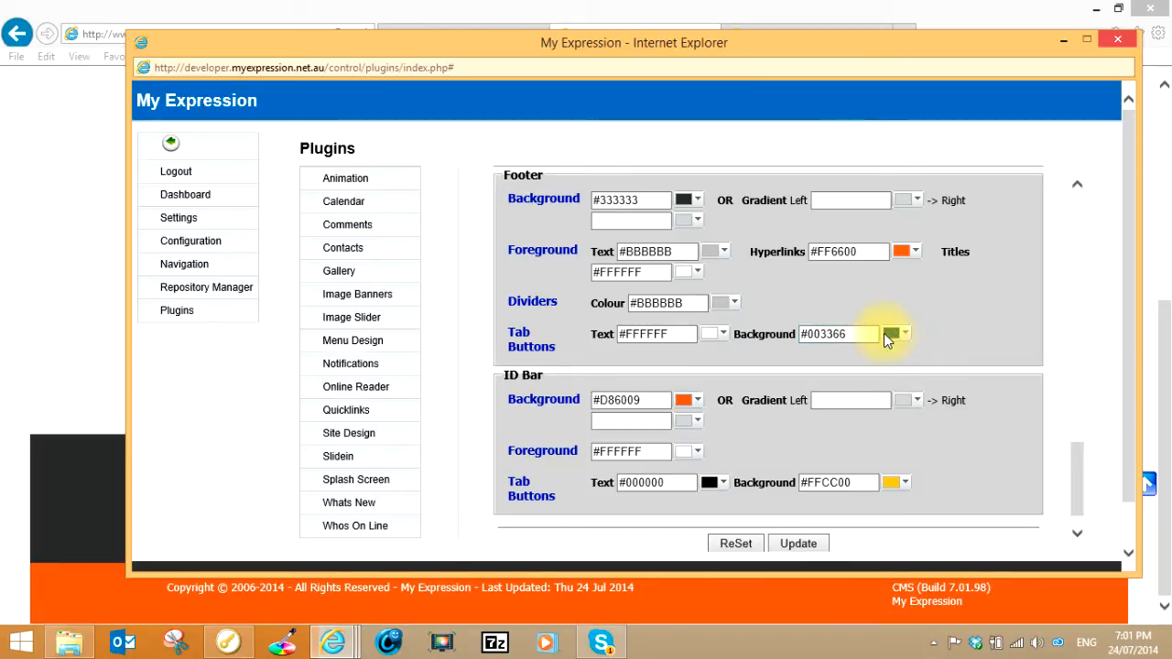
{"action": "left_click", "coordinate": [660, 415]}
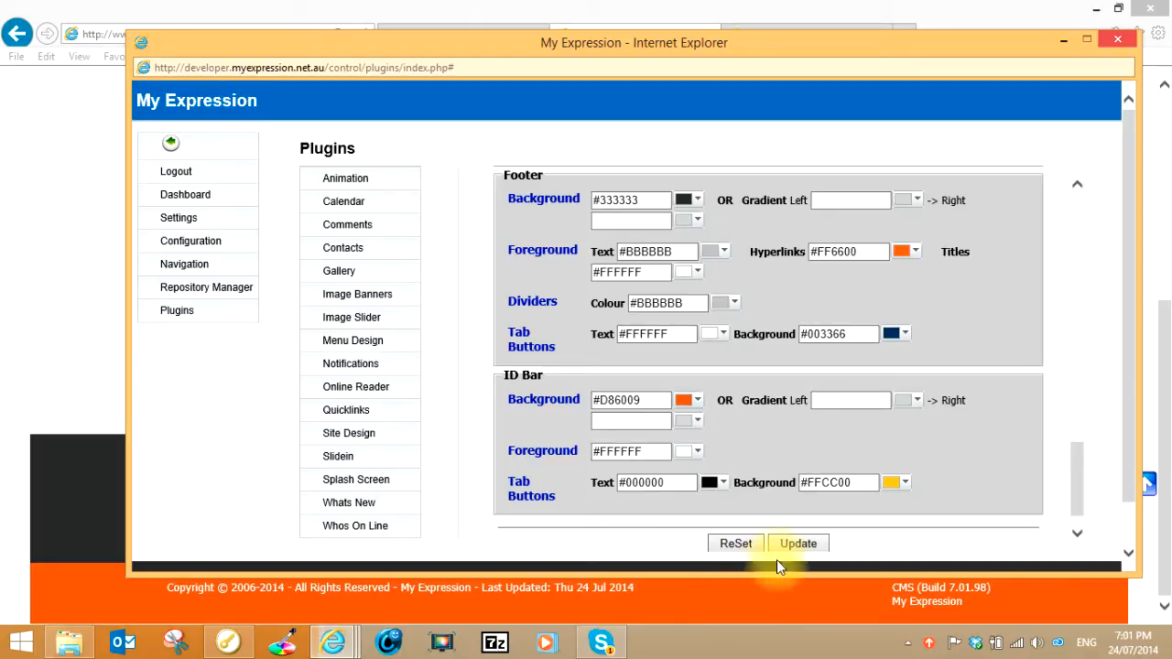
- Update the site with the current Site Design settings and go back to the Header's image position and repeating options
{"action": "mouse_move", "coordinate": [1081, 495]}
{"action": "left_mouse_down"}
{"action": "mouse_move", "coordinate": [1075, 203]}
{"action": "mouse_move", "coordinate": [1072, 309]}
{"action": "mouse_move", "coordinate": [1081, 482]}
{"action": "mouse_move", "coordinate": [1084, 194]}
{"action": "mouse_move", "coordinate": [1066, 212]}
{"action": "mouse_move", "coordinate": [1078, 232]}
{"action": "mouse_move", "coordinate": [1060, 398]}
{"action": "mouse_move", "coordinate": [1065, 478]}
{"action": "left_mouse_up"}
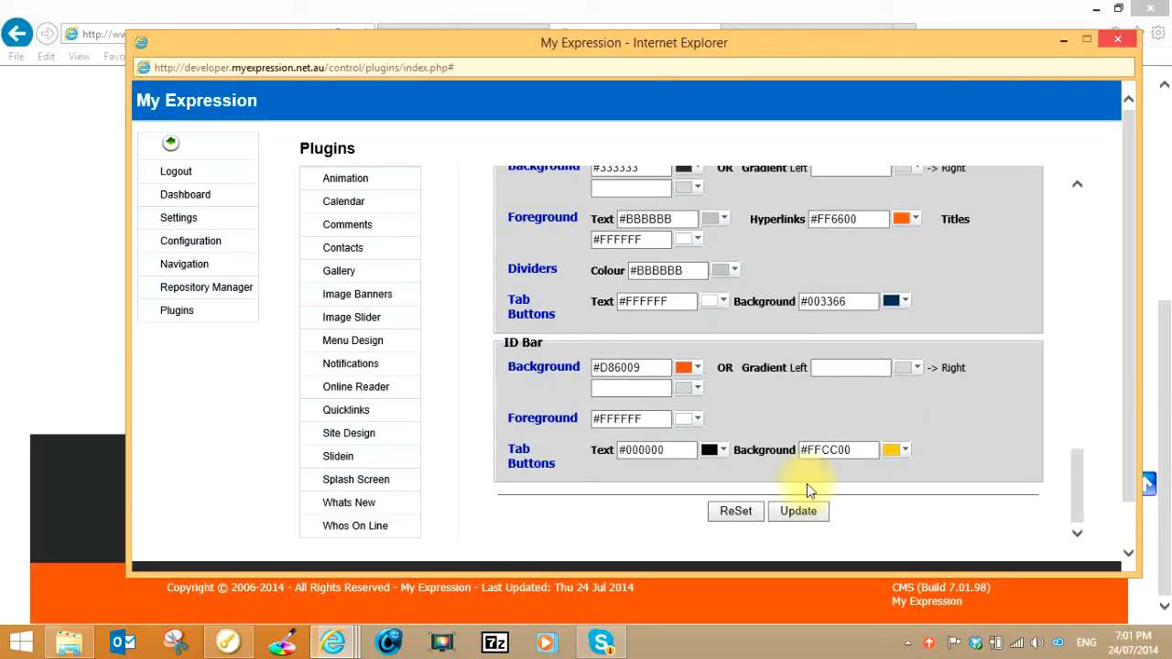
{"action": "left_click", "coordinate": [795, 509]}
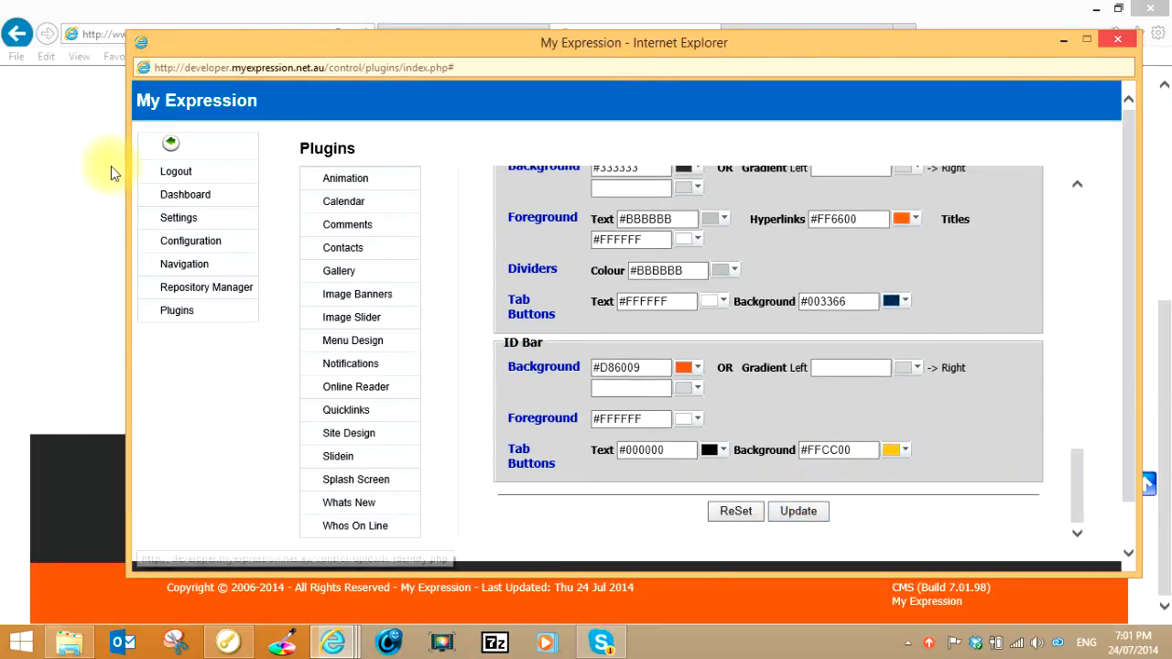
{"action": "left_click_drag", "start_coordinate": [1075, 471], "coordinate": [1074, 309]}
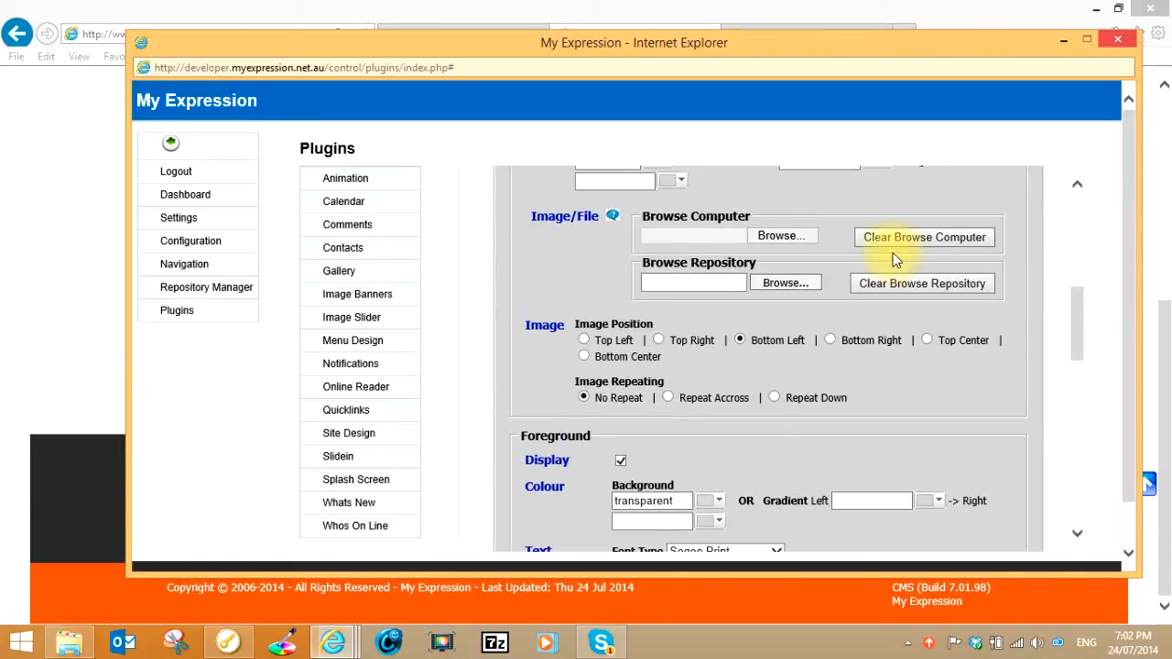